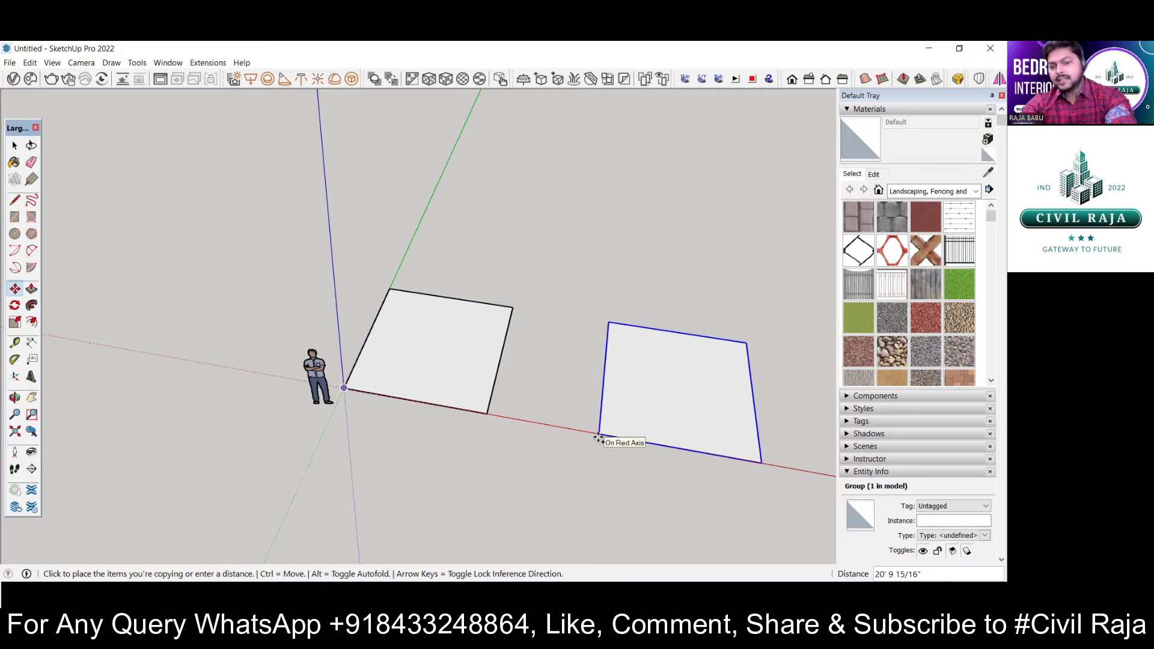
# Copy the rectangle group about 20' 10" along the red axis and array it x3.
pyautogui.click(598, 437)
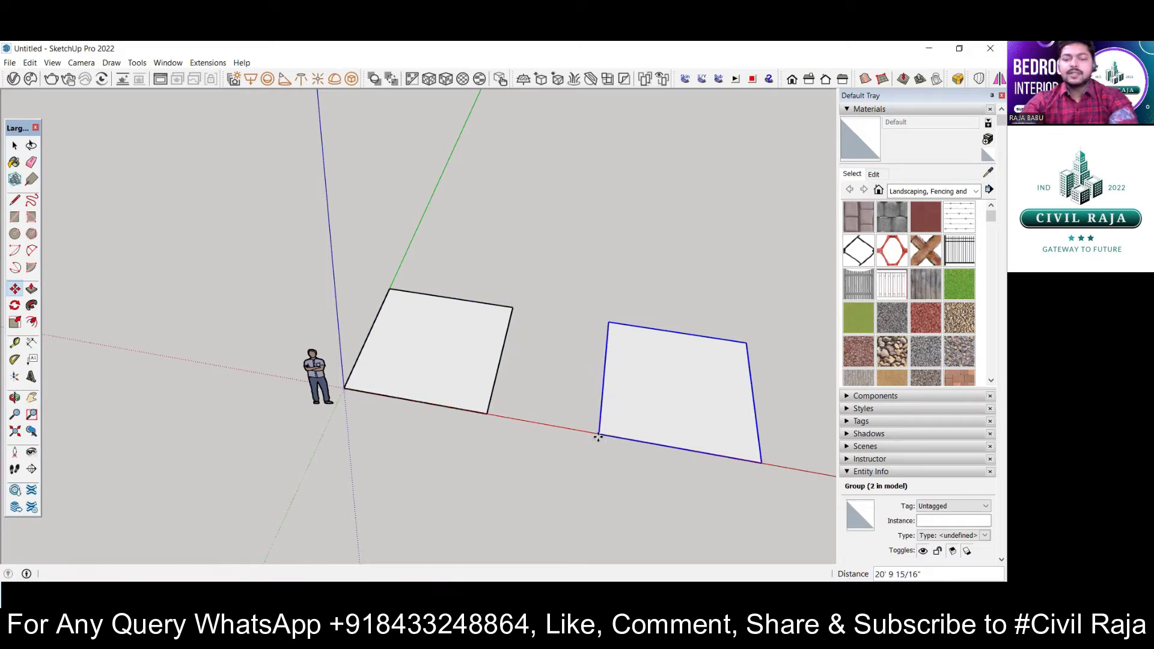
pyautogui.write('x3')
pyautogui.press('Return')
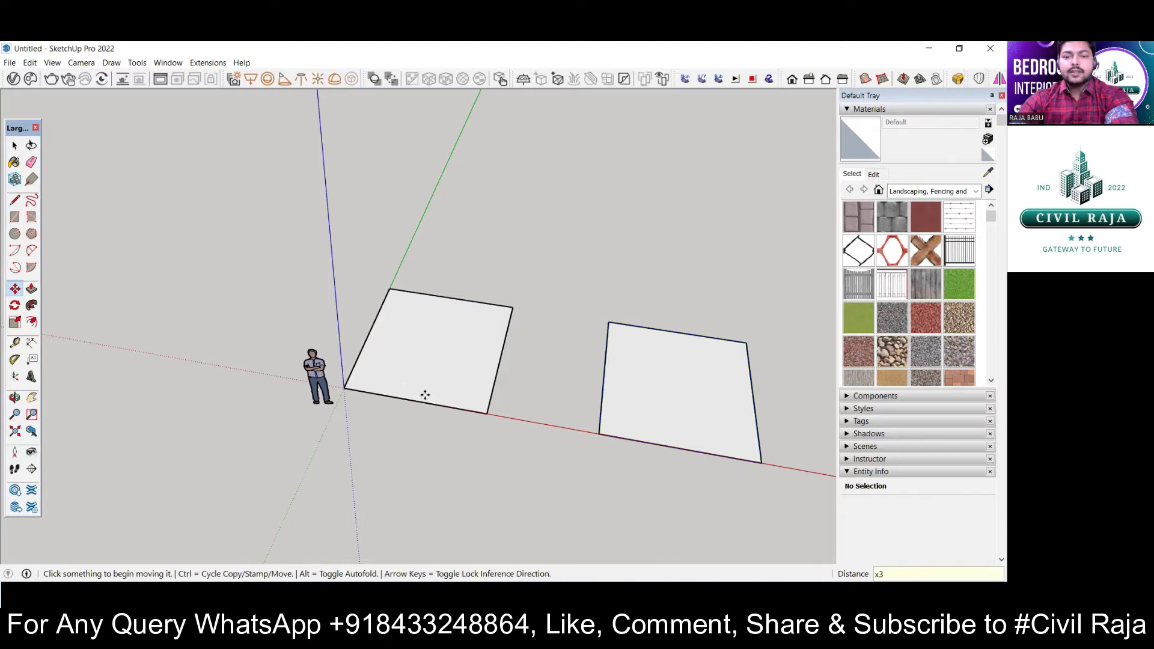
# Open the second rectangle's group in the row and pull its face up 4 inches with Push/Pull.
pyautogui.scroll(-5, 425, 395)
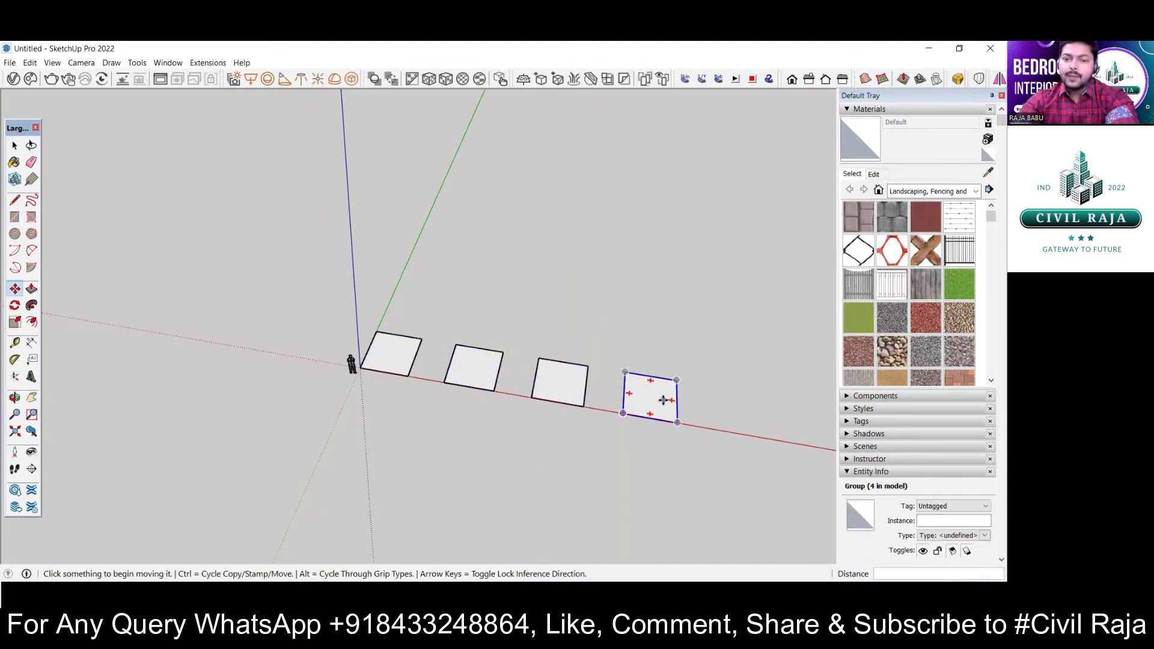
pyautogui.moveTo(719, 396); pyautogui.dragTo(631, 337, button='middle')
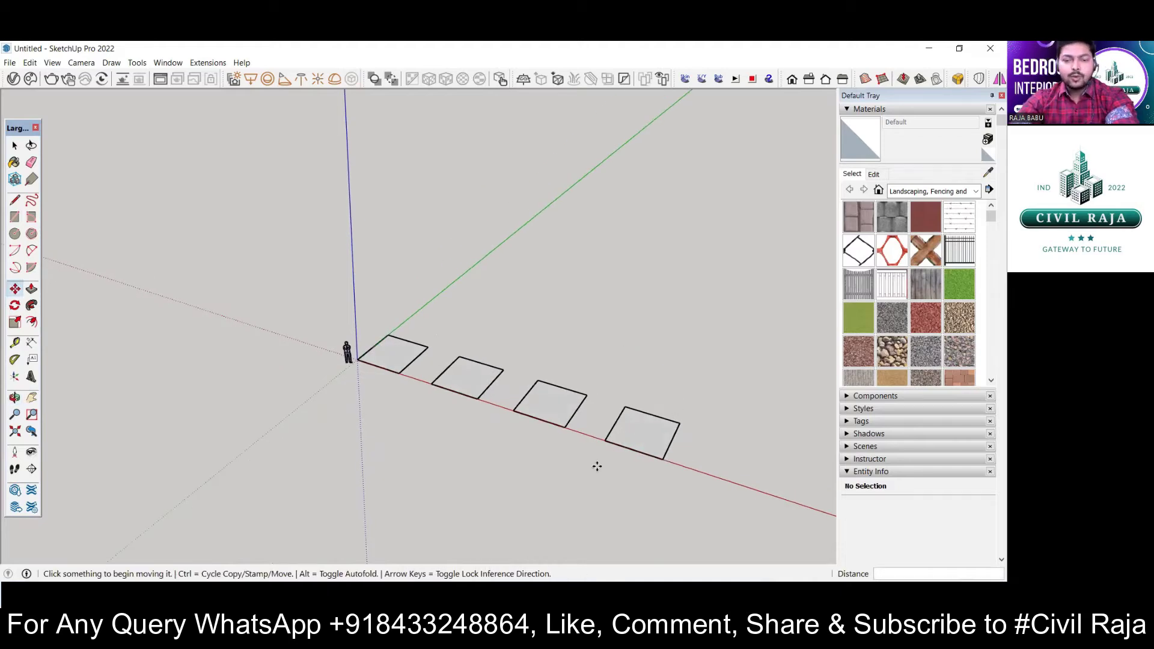
pyautogui.scroll(2, 597, 467)
pyautogui.moveTo(258, 317); pyautogui.dragTo(258, 291, button='middle')
pyautogui.scroll(3, 343, 340)
pyautogui.scroll(-4, 320, 340)
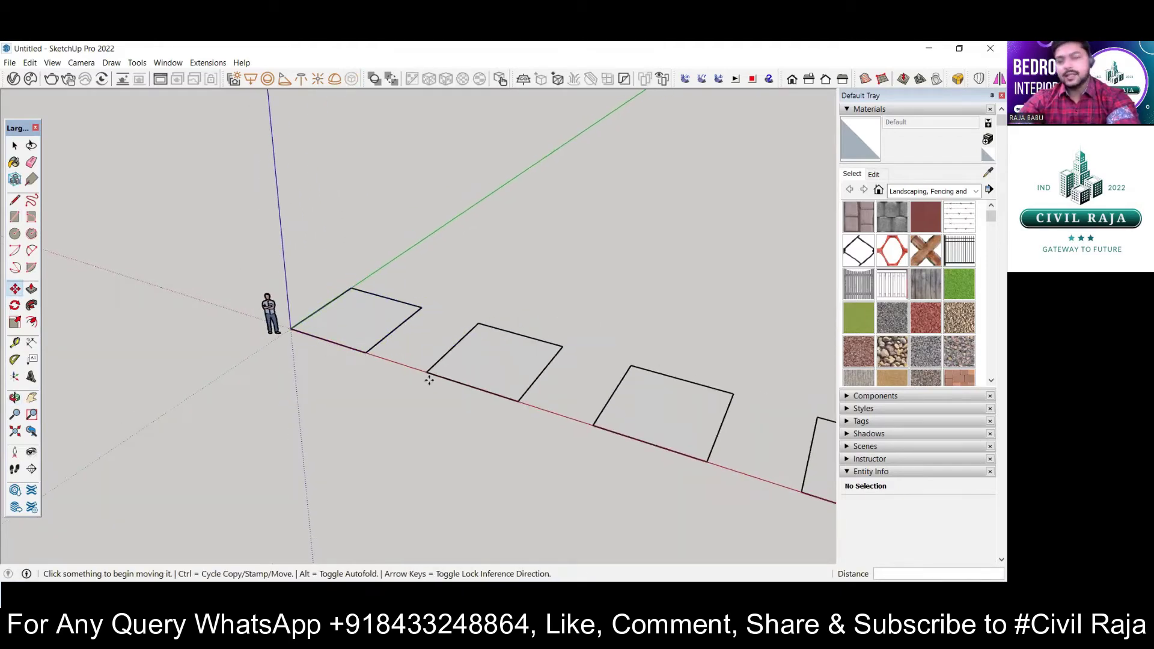
pyautogui.press('space')
pyautogui.click(482, 366)
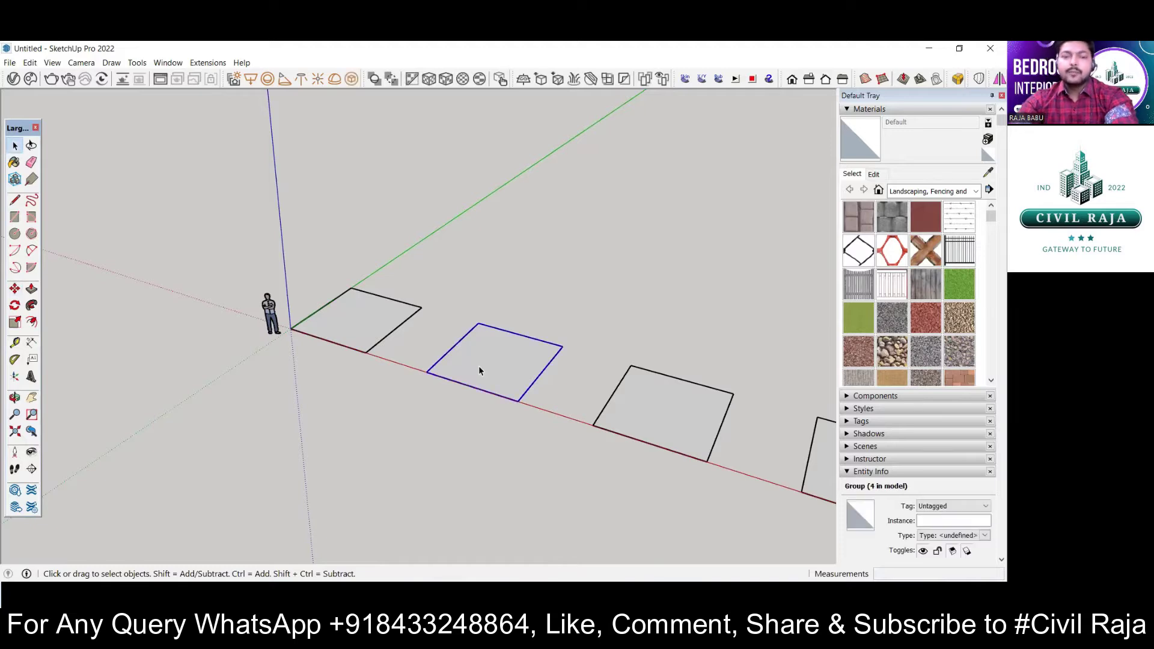
pyautogui.scroll(1, 518, 331)
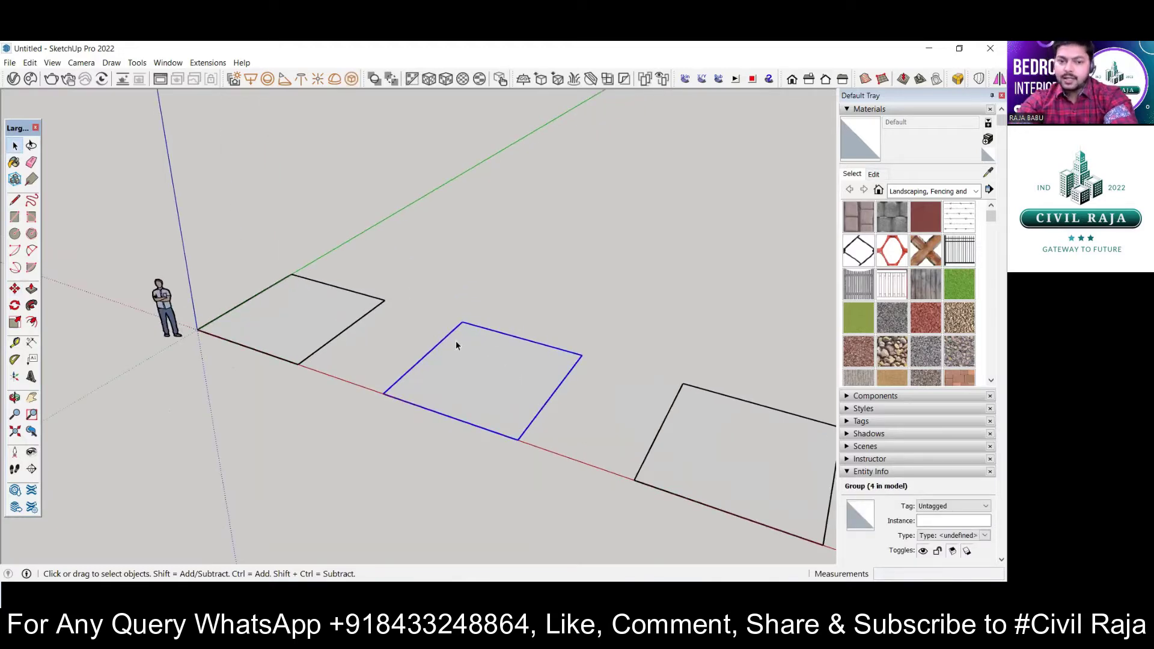
pyautogui.doubleClick(487, 389)
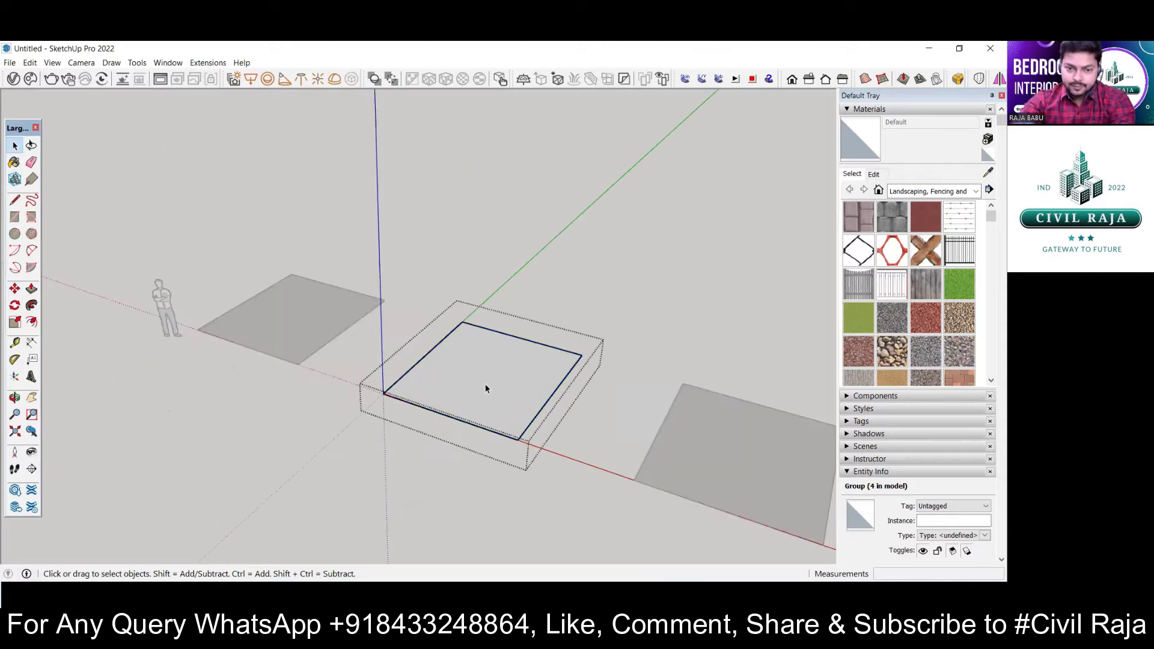
pyautogui.doubleClick(486, 387)
pyautogui.scroll(2, 451, 361)
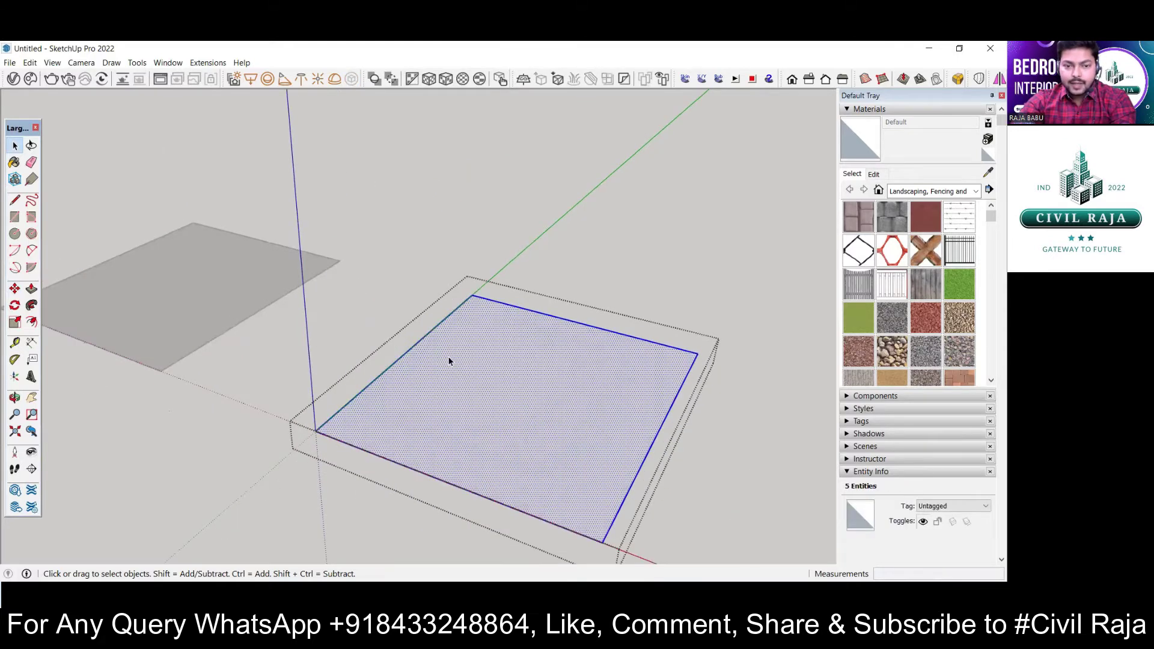
pyautogui.press('p')
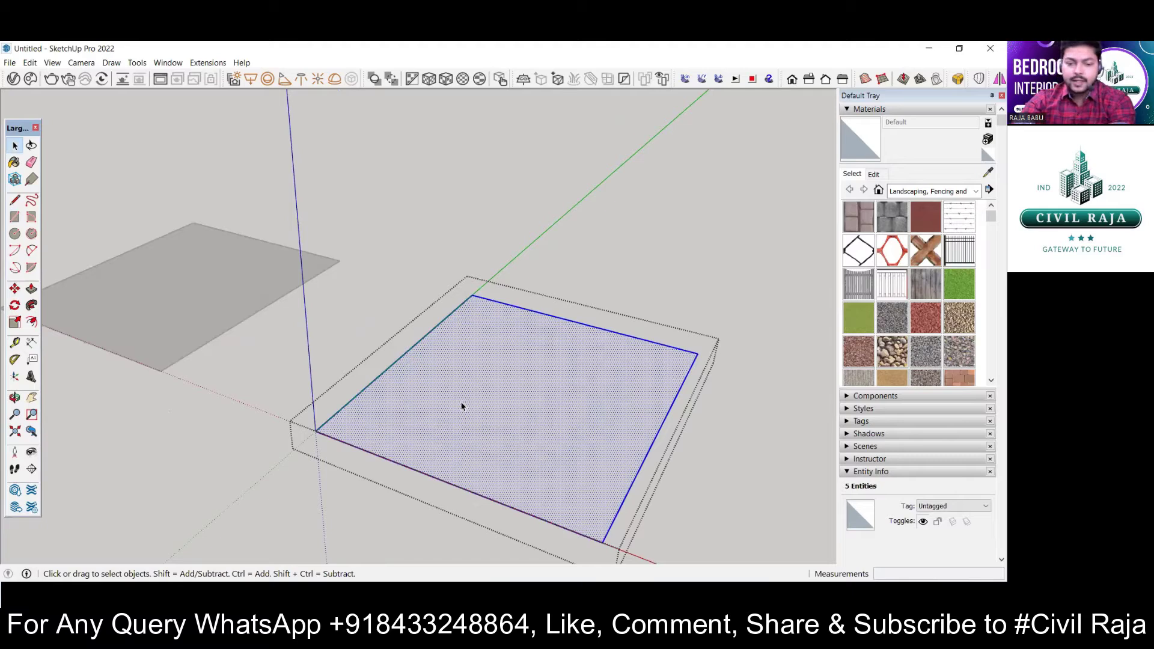
pyautogui.click(460, 411)
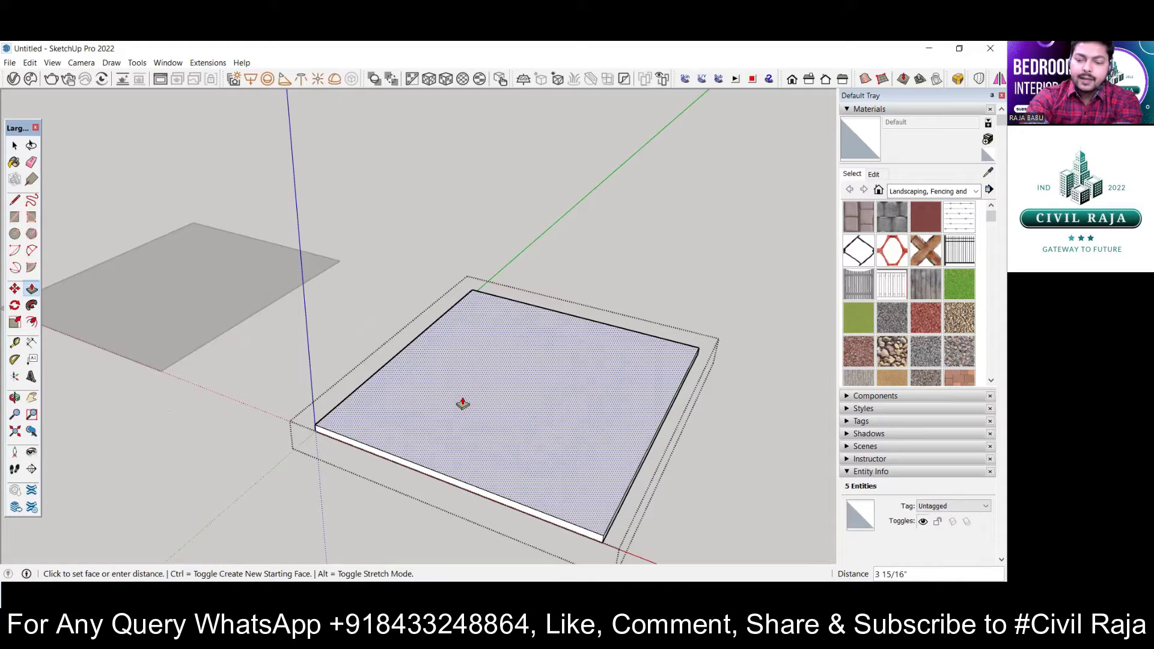
pyautogui.write('4')
pyautogui.press('Return')
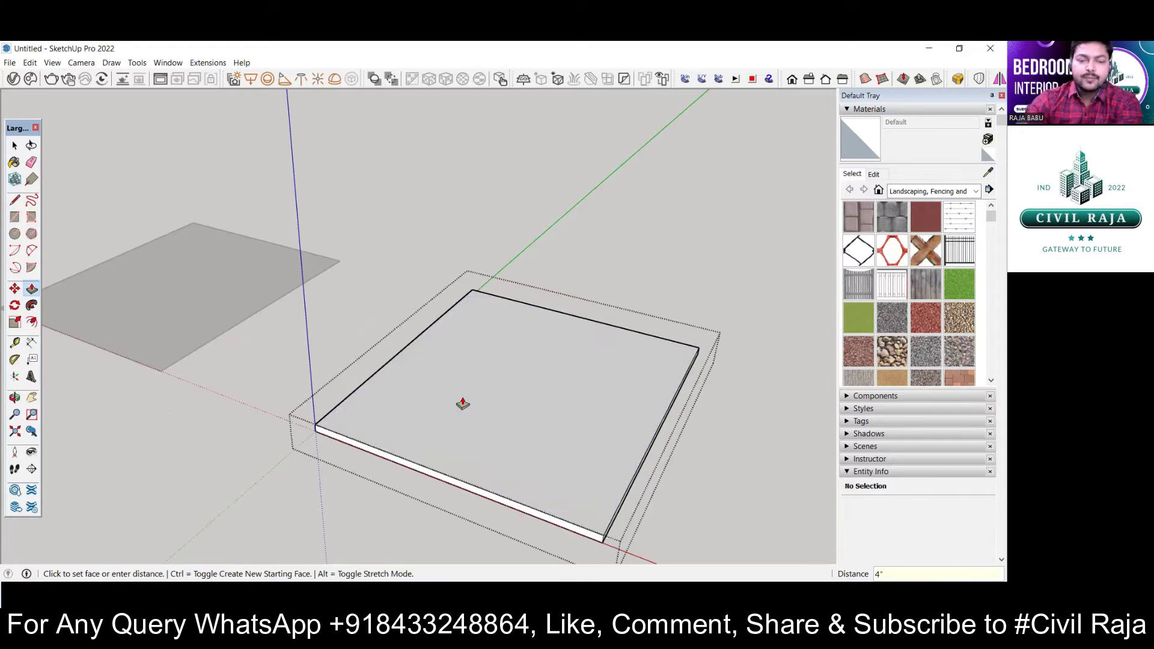
pyautogui.press('space')
# Open the third rectangle's group and pull its face up into a thin slab.
pyautogui.scroll(-5, 488, 220)
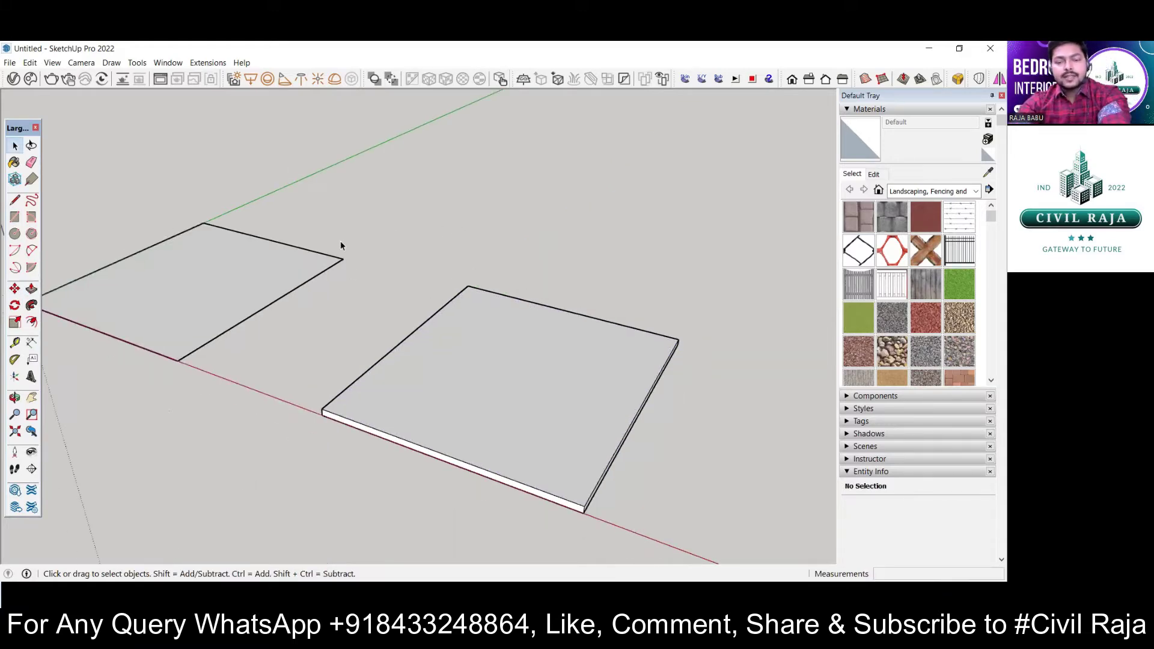
pyautogui.scroll(5, 562, 369)
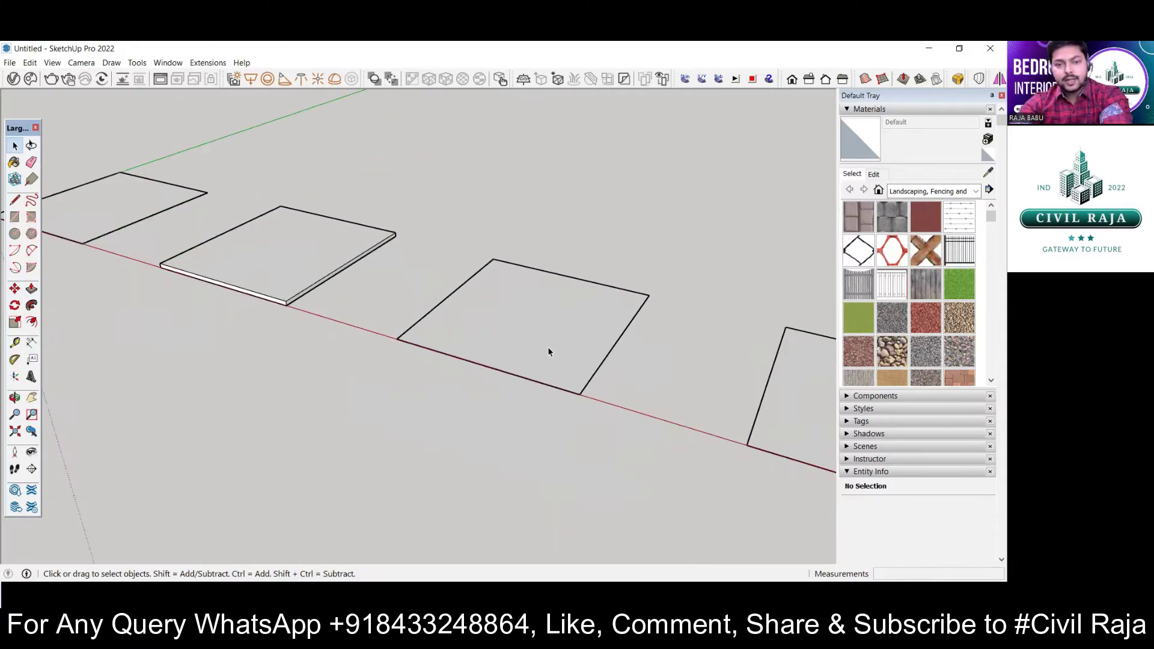
pyautogui.doubleClick(547, 348)
pyautogui.click(547, 351)
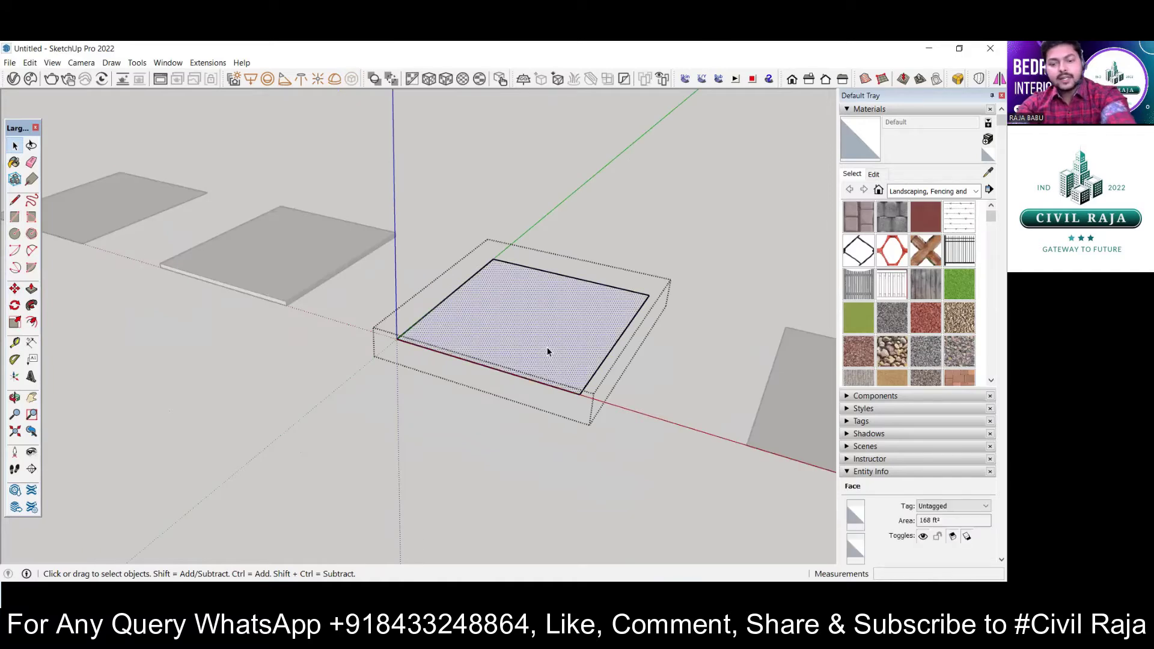
pyautogui.press('p')
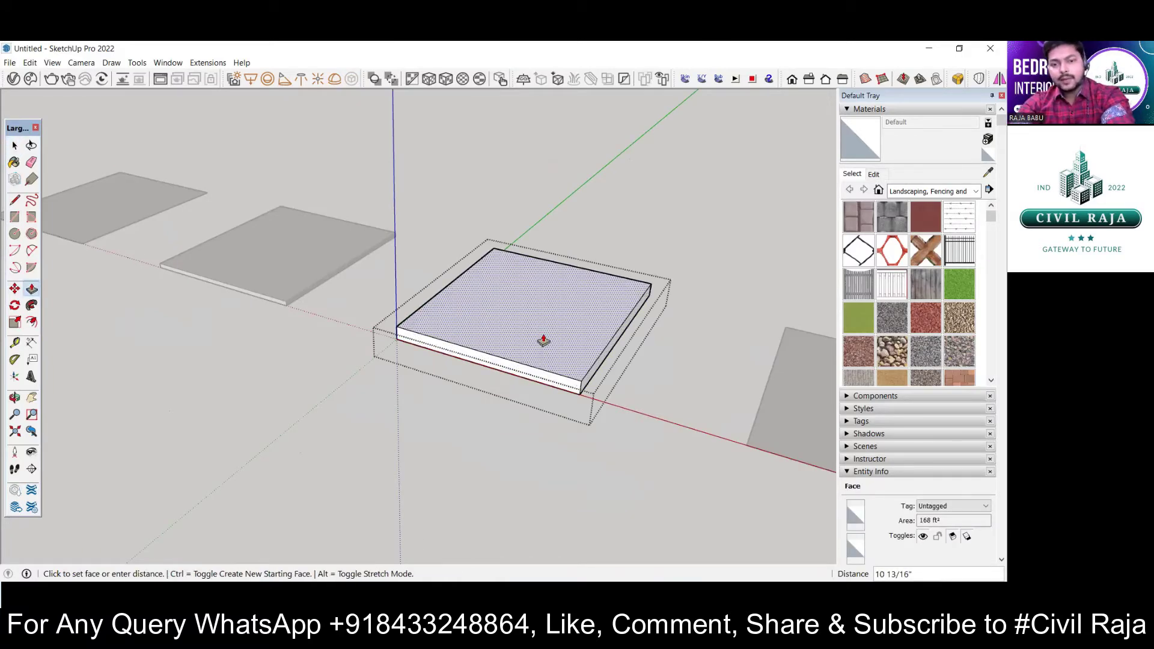
pyautogui.click(544, 341)
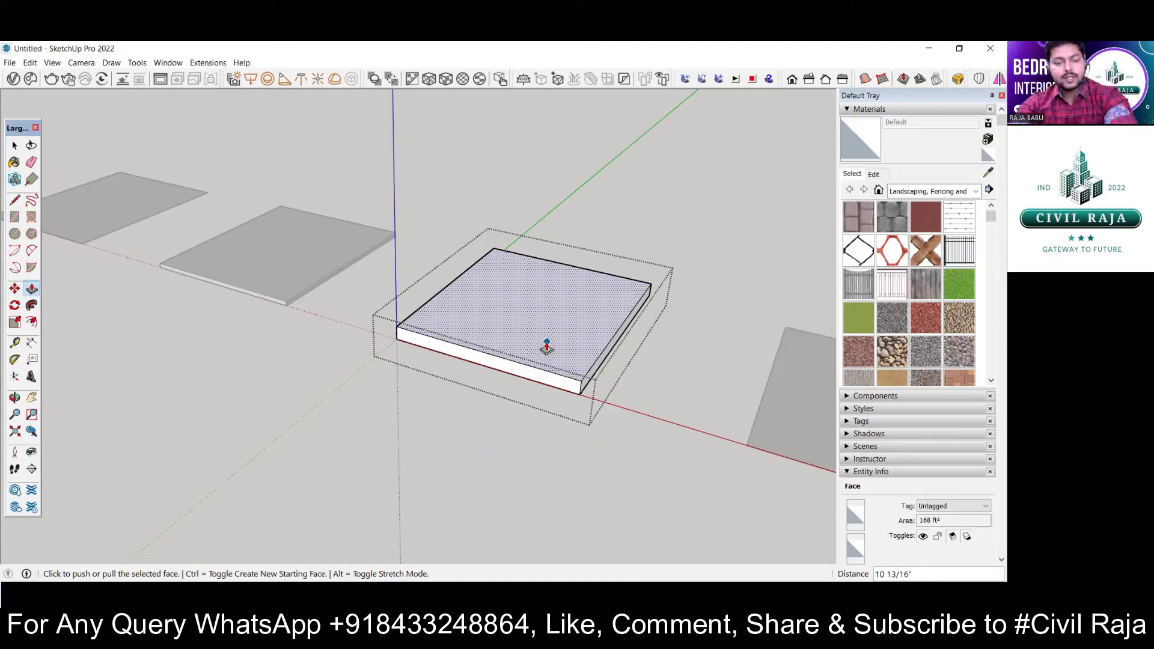
pyautogui.click(547, 348)
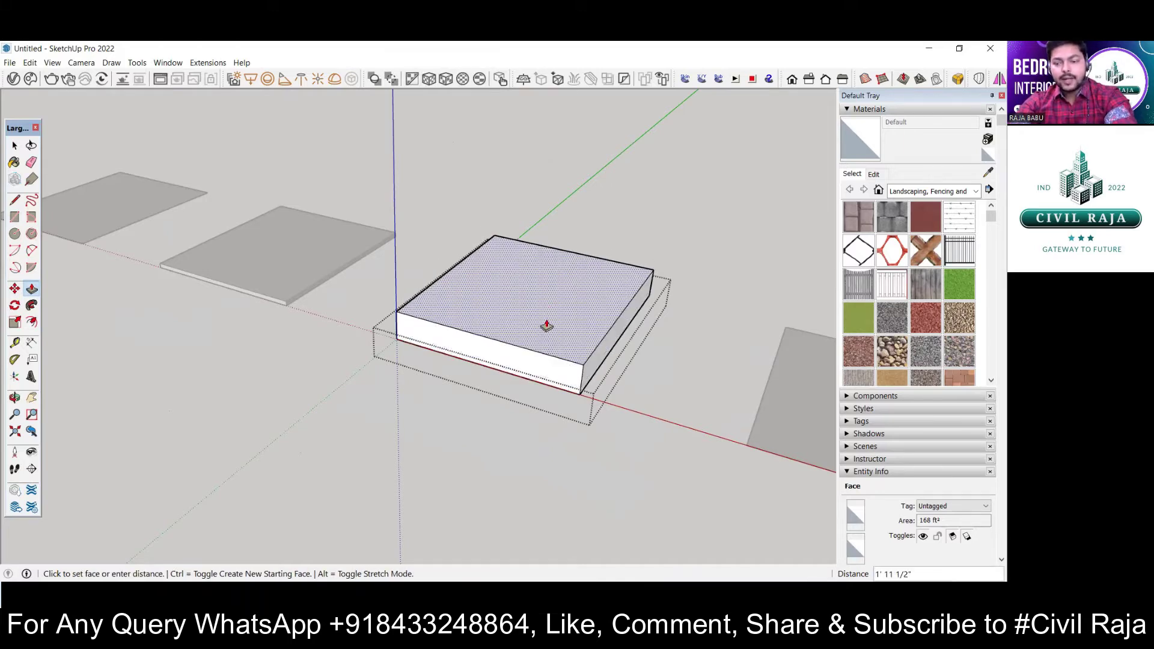
pyautogui.hotkey('ctrl', 'z')
pyautogui.press('space')
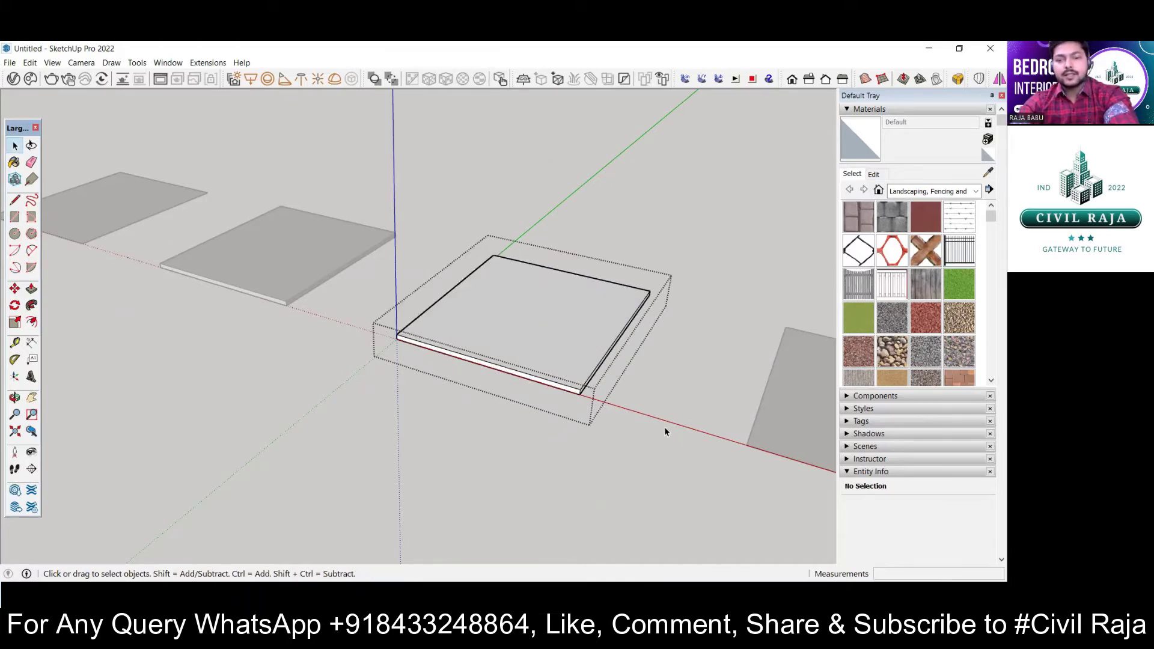
# Open the fourth rectangle's group and offset its outline inward by 5 inches.
pyautogui.scroll(-3, 438, 379)
pyautogui.moveTo(373, 424); pyautogui.dragTo(226, 294, button='middle')
pyautogui.scroll(-2, 264, 312)
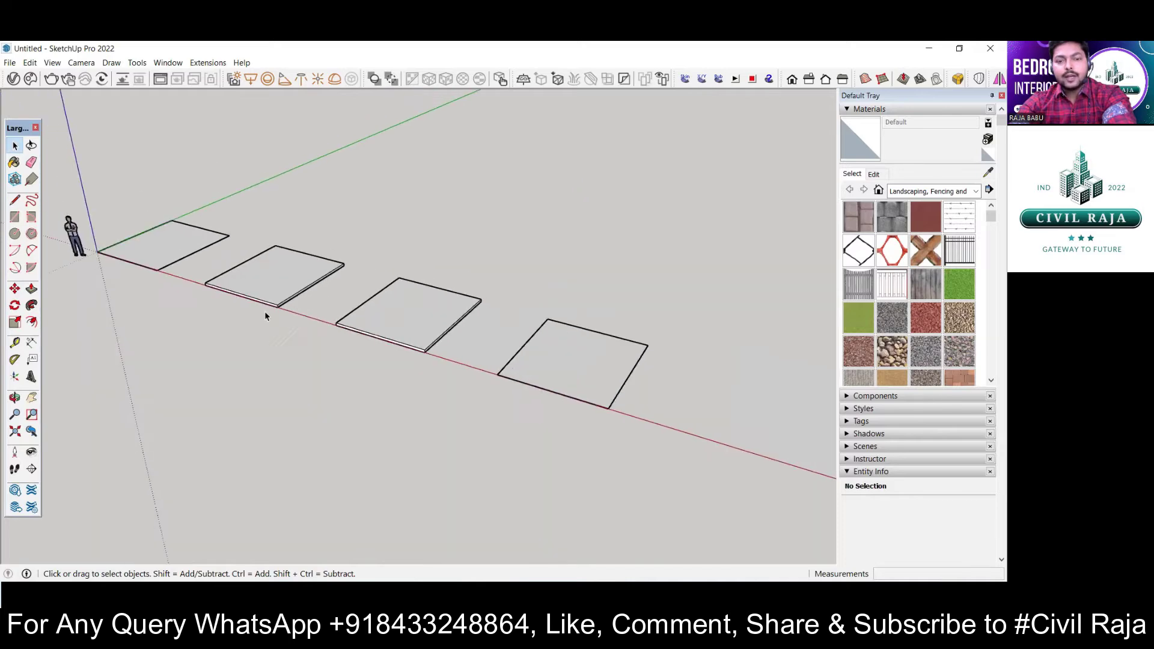
pyautogui.scroll(4, 626, 391)
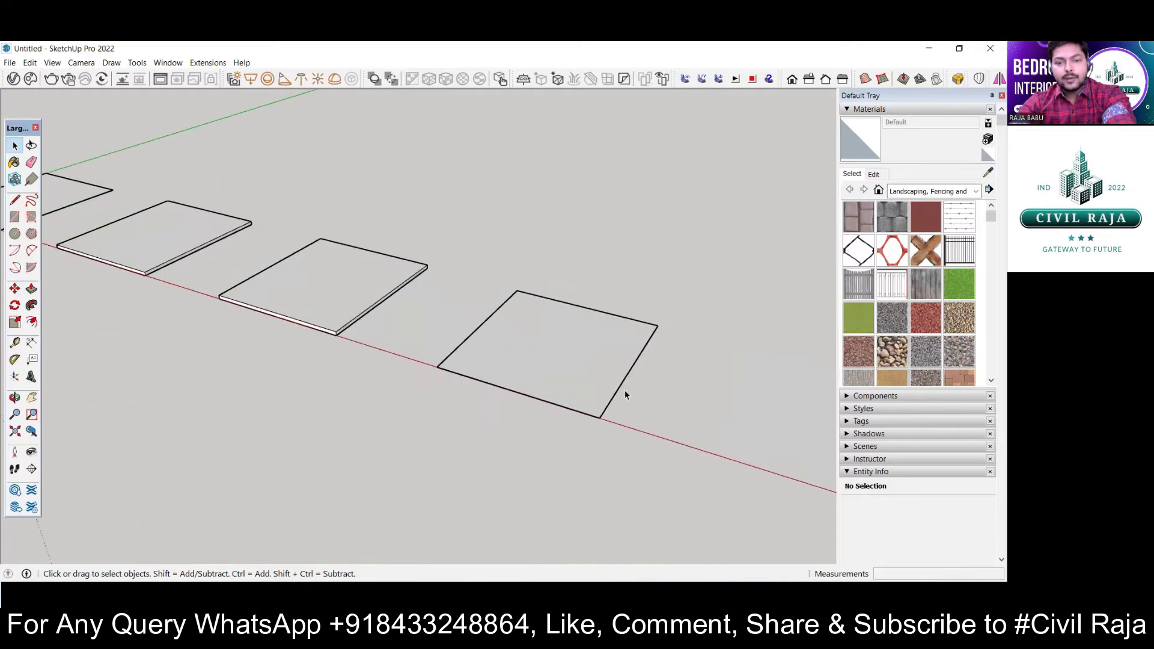
pyautogui.click(574, 365)
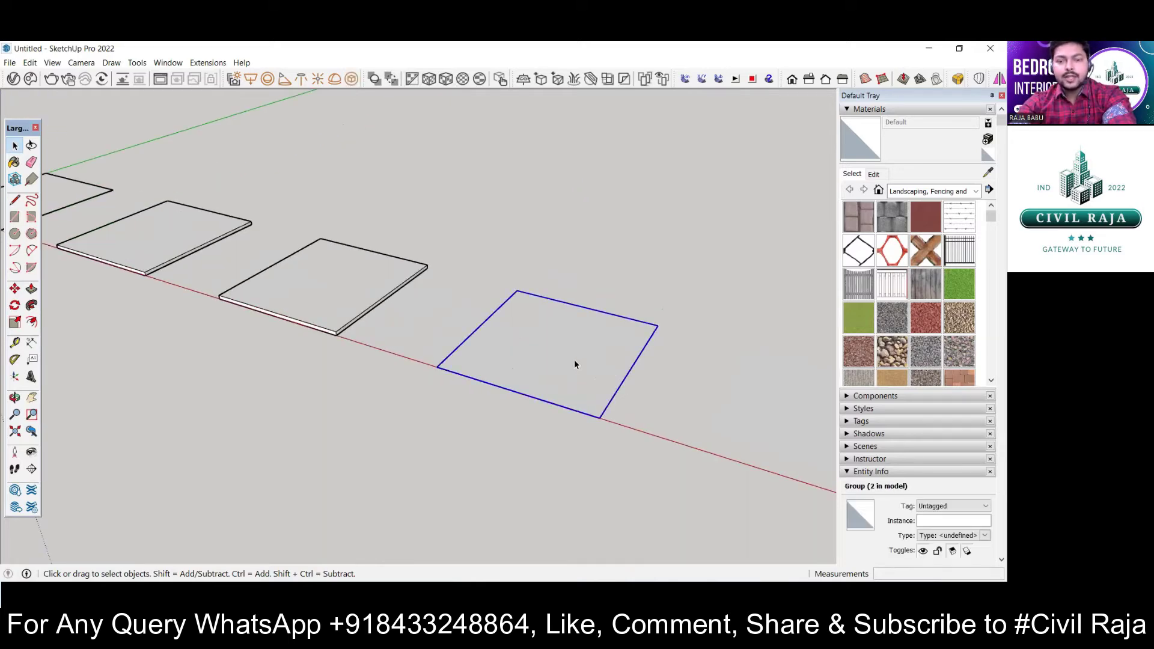
pyautogui.doubleClick(575, 365)
pyautogui.doubleClick(574, 363)
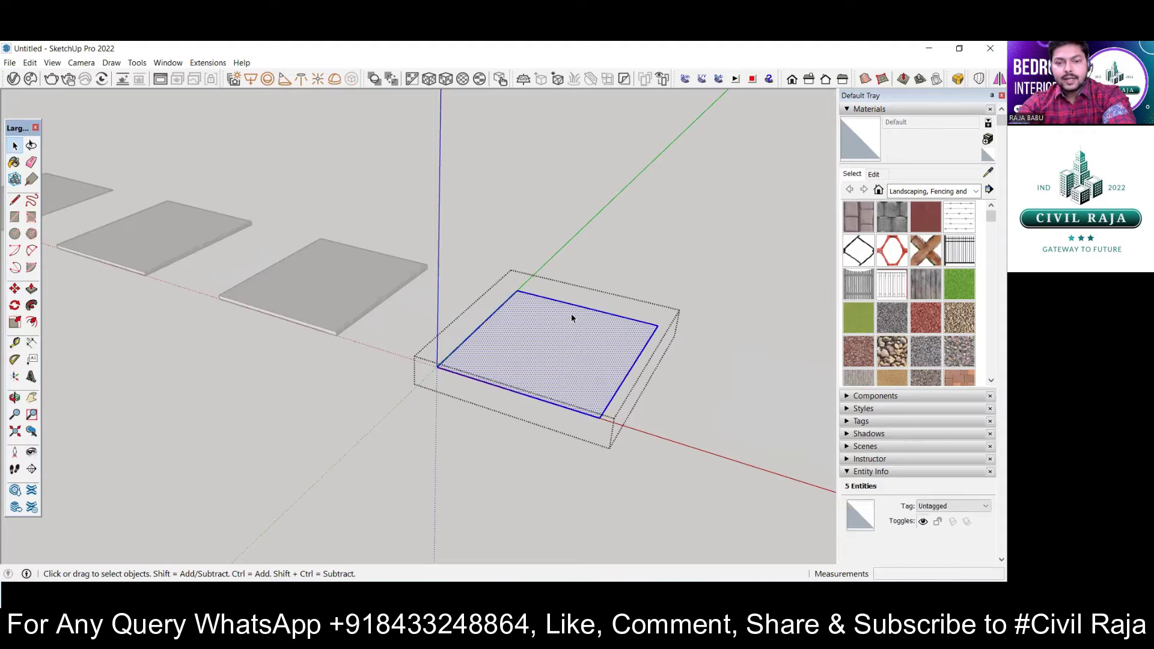
pyautogui.scroll(2, 573, 318)
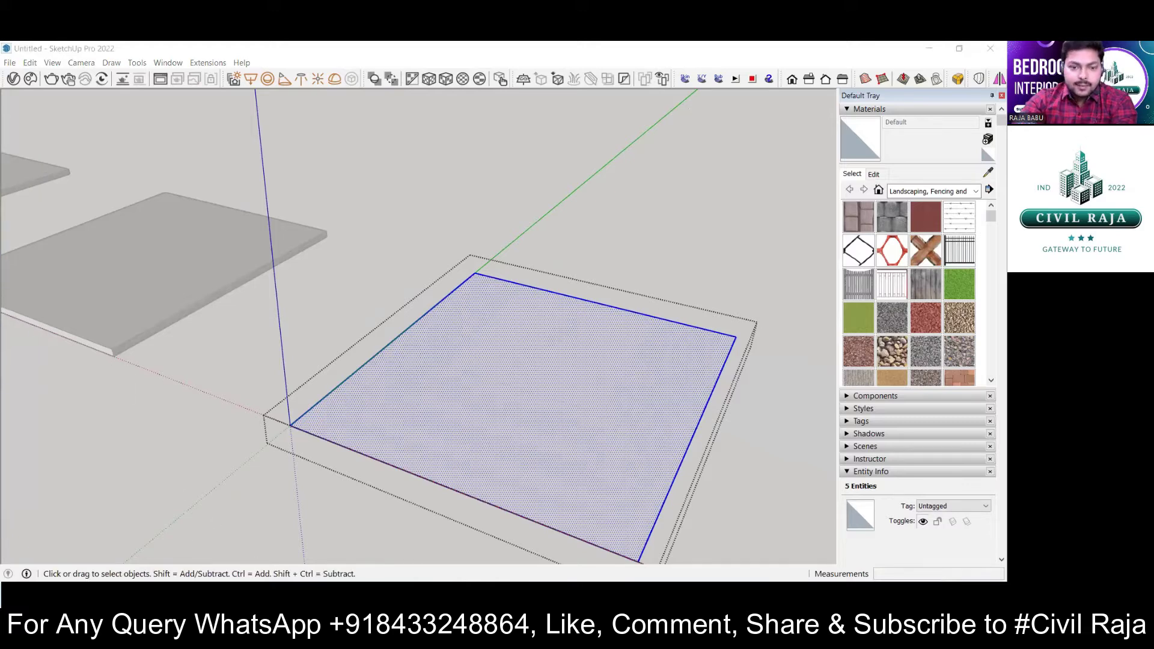
pyautogui.click(282, 294)
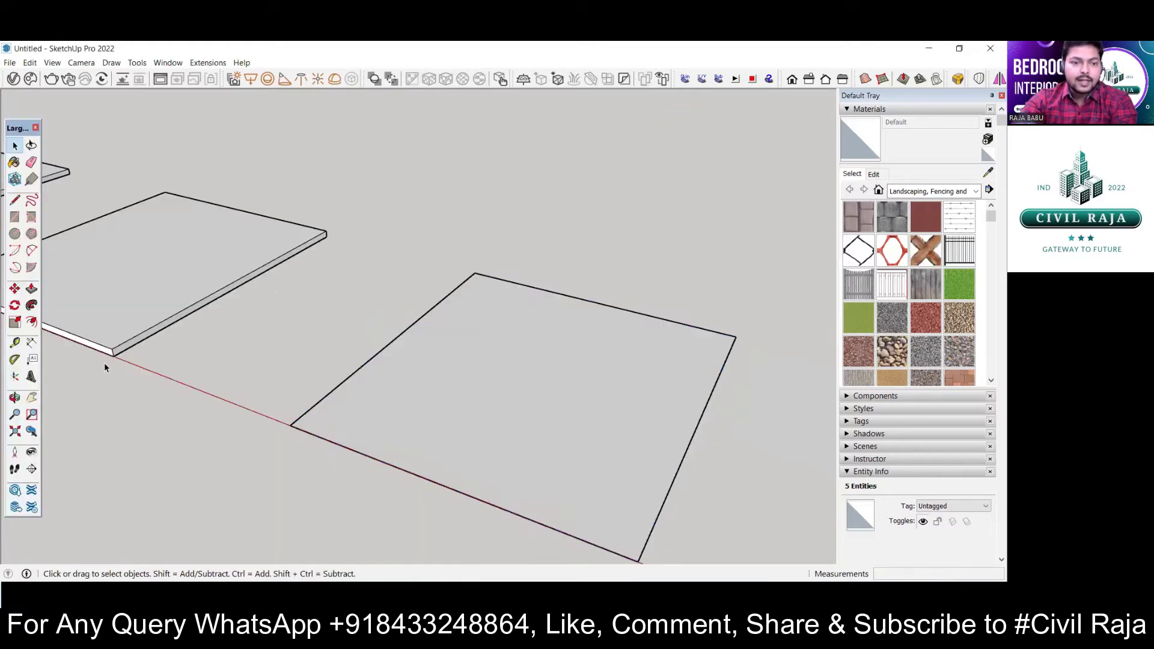
pyautogui.tripleClick(455, 444)
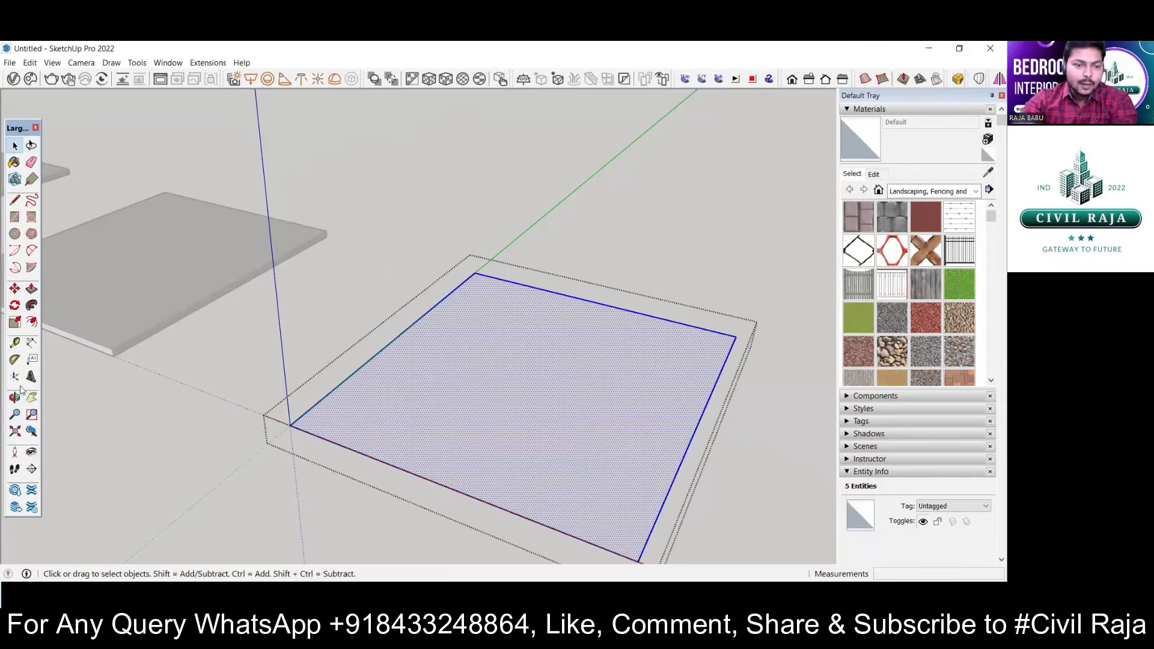
pyautogui.click(32, 323)
pyautogui.click(368, 360)
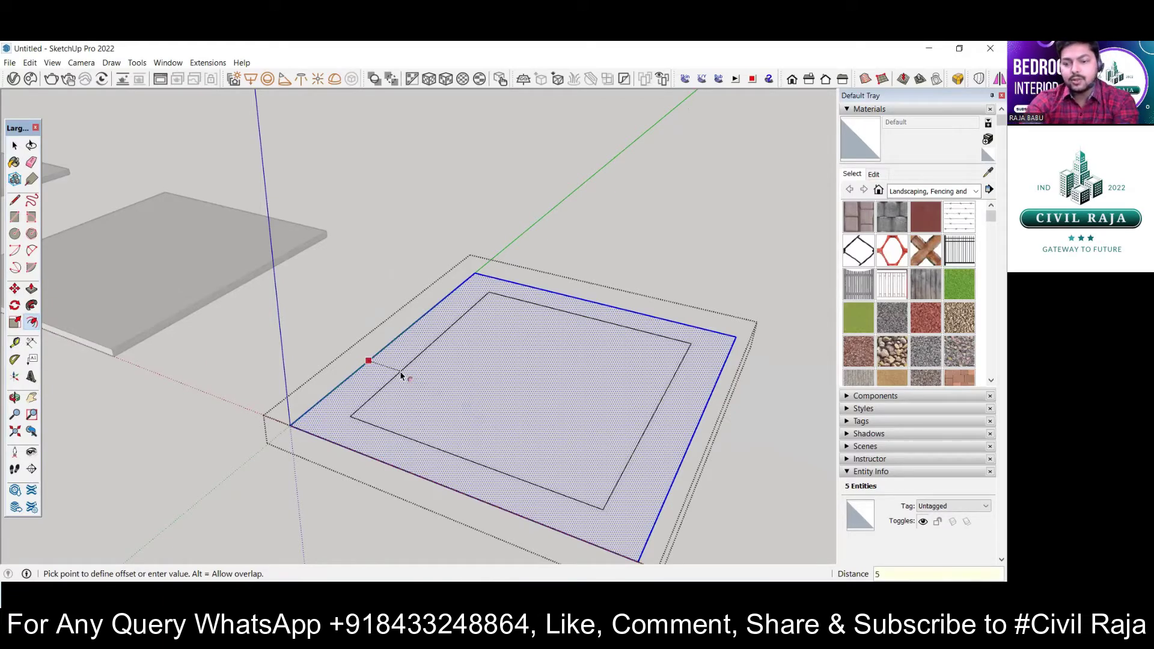
pyautogui.write('5')
pyautogui.press('Return')
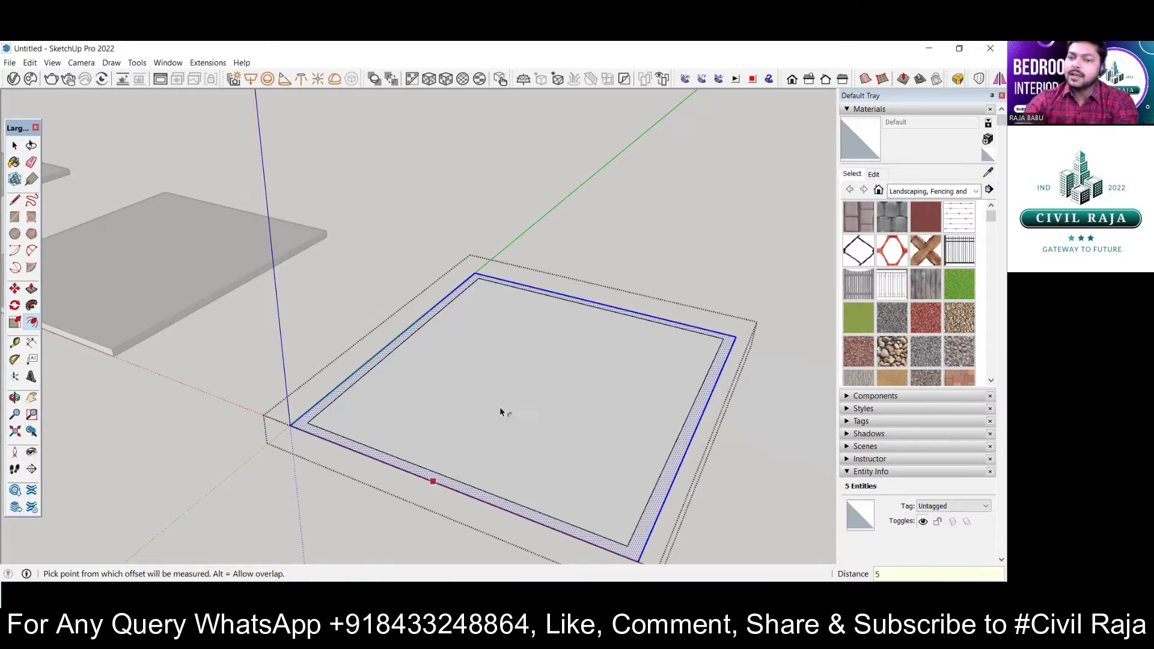
# Pull the border face between the fourth rectangle's outline and its offset up 10' 2" to form the room walls.
pyautogui.scroll(-4, 479, 294)
pyautogui.scroll(5, 517, 463)
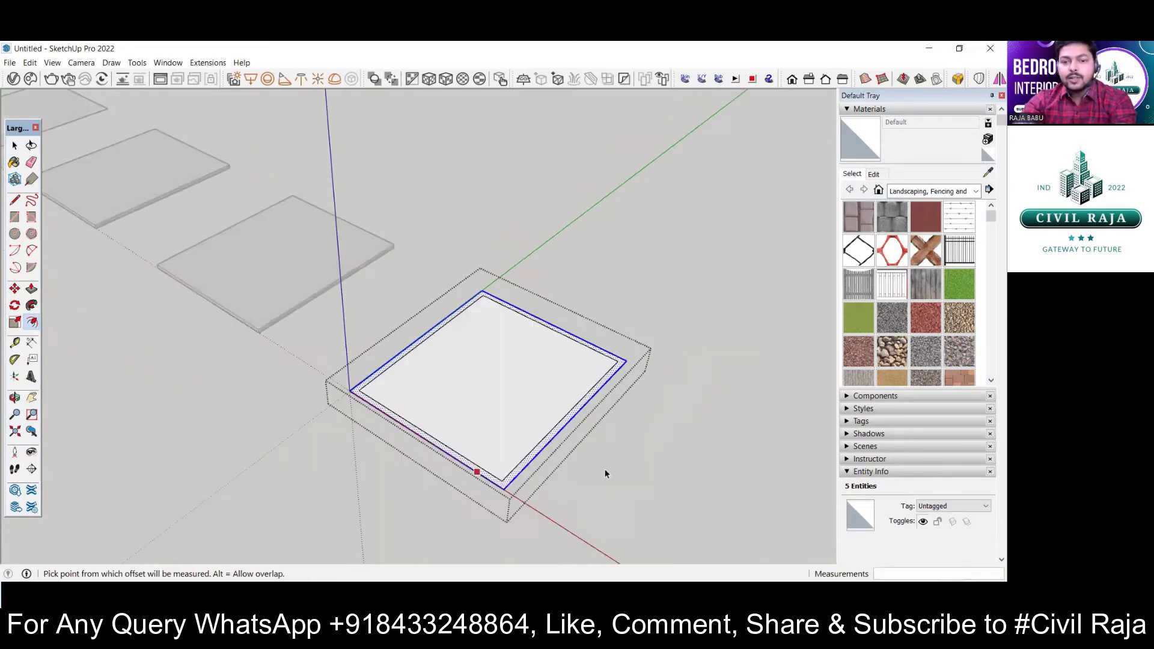
pyautogui.press('space')
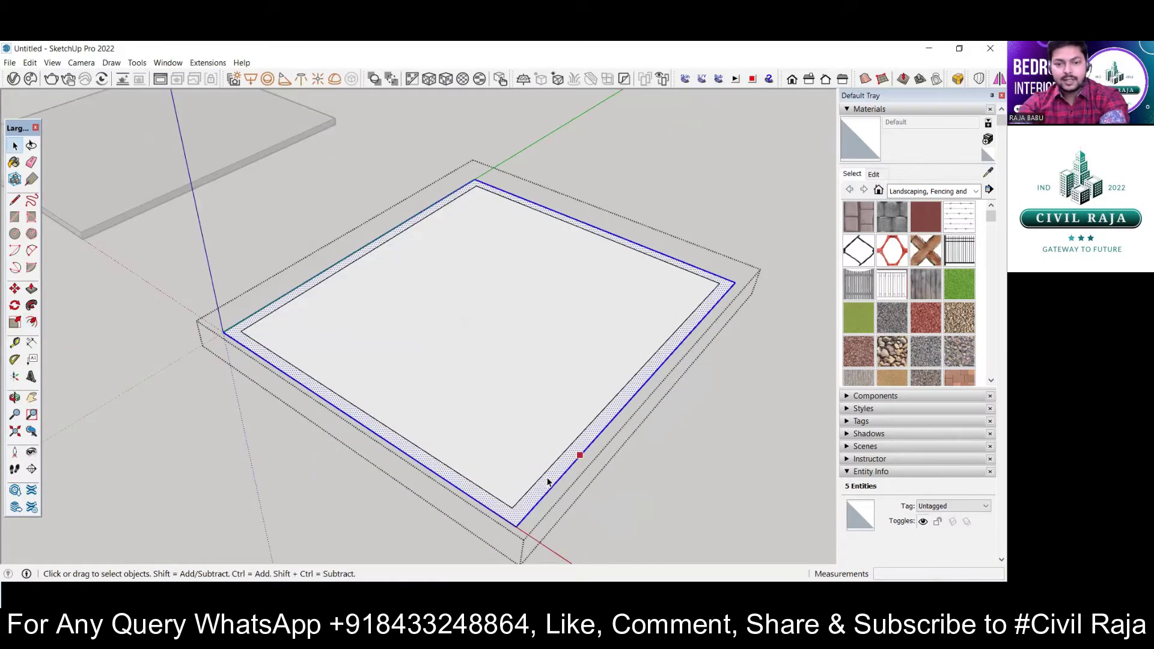
pyautogui.scroll(2, 548, 481)
pyautogui.tripleClick(547, 481)
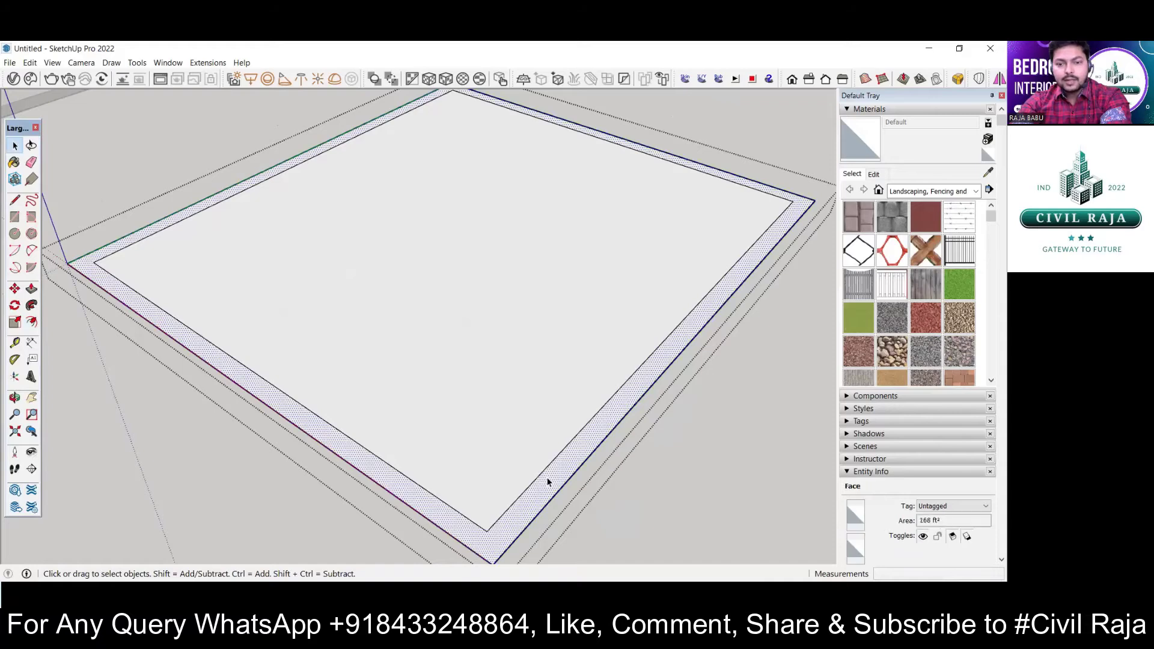
pyautogui.click(547, 481)
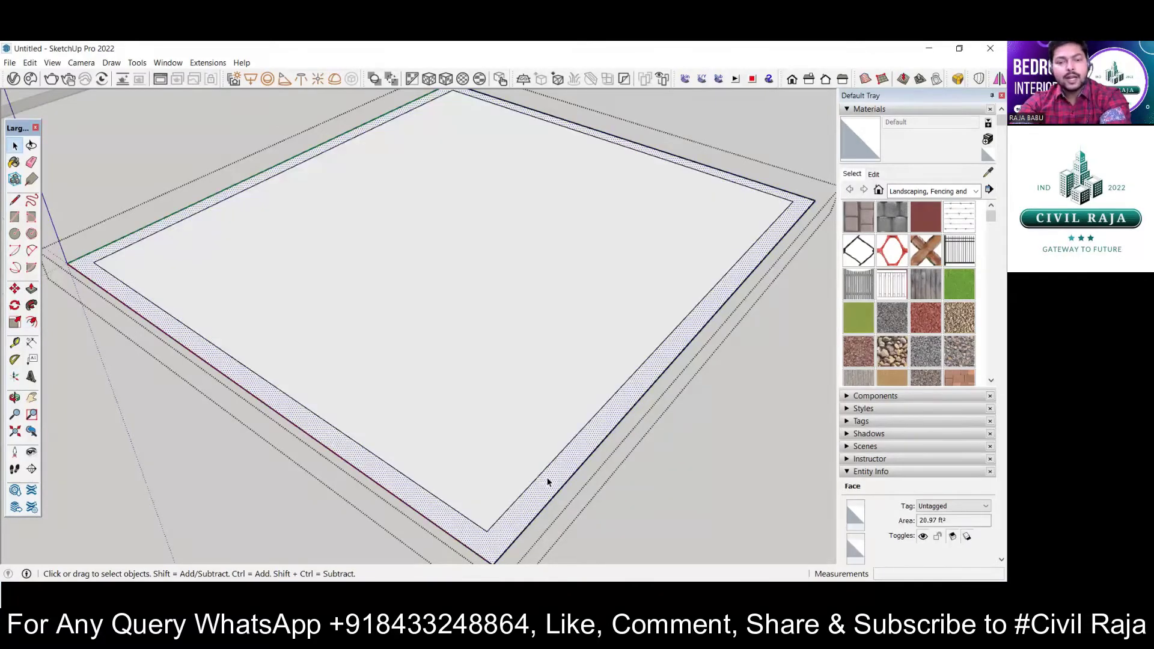
pyautogui.press('p')
pyautogui.click(547, 481)
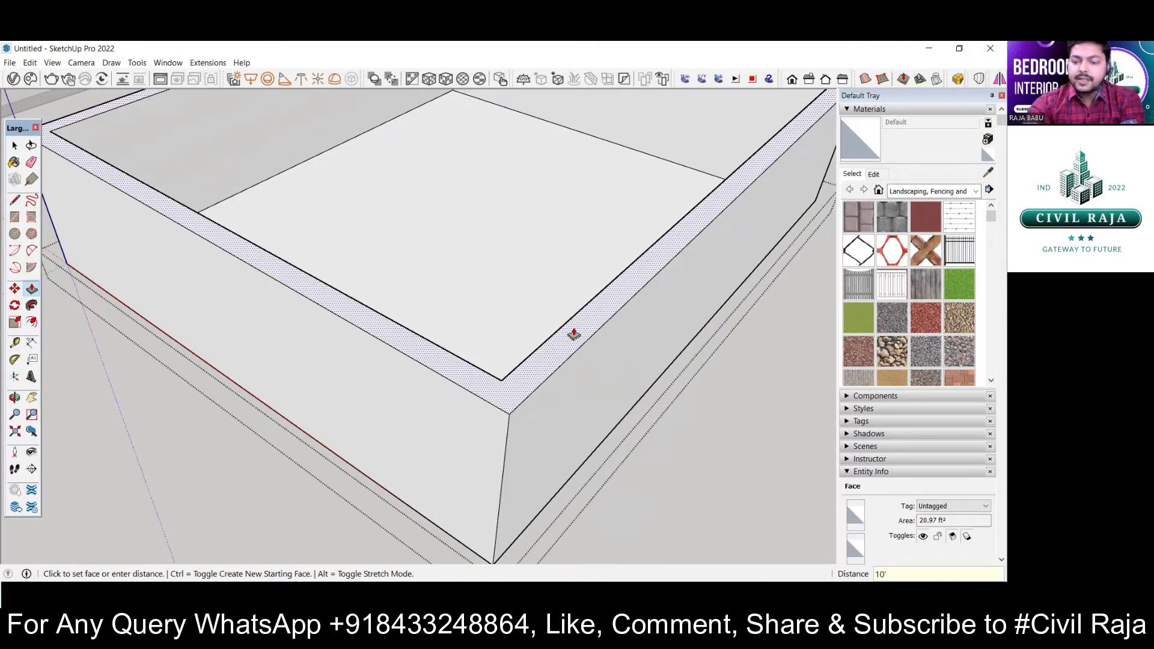
pyautogui.press('Return')
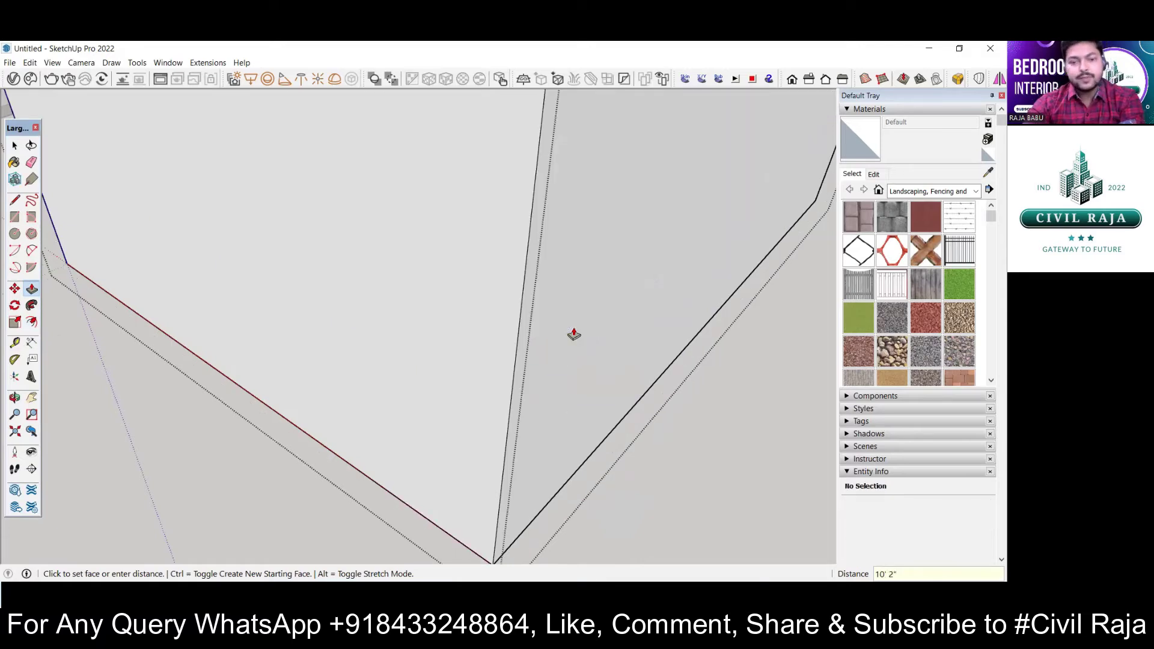
pyautogui.scroll(-6, 542, 352)
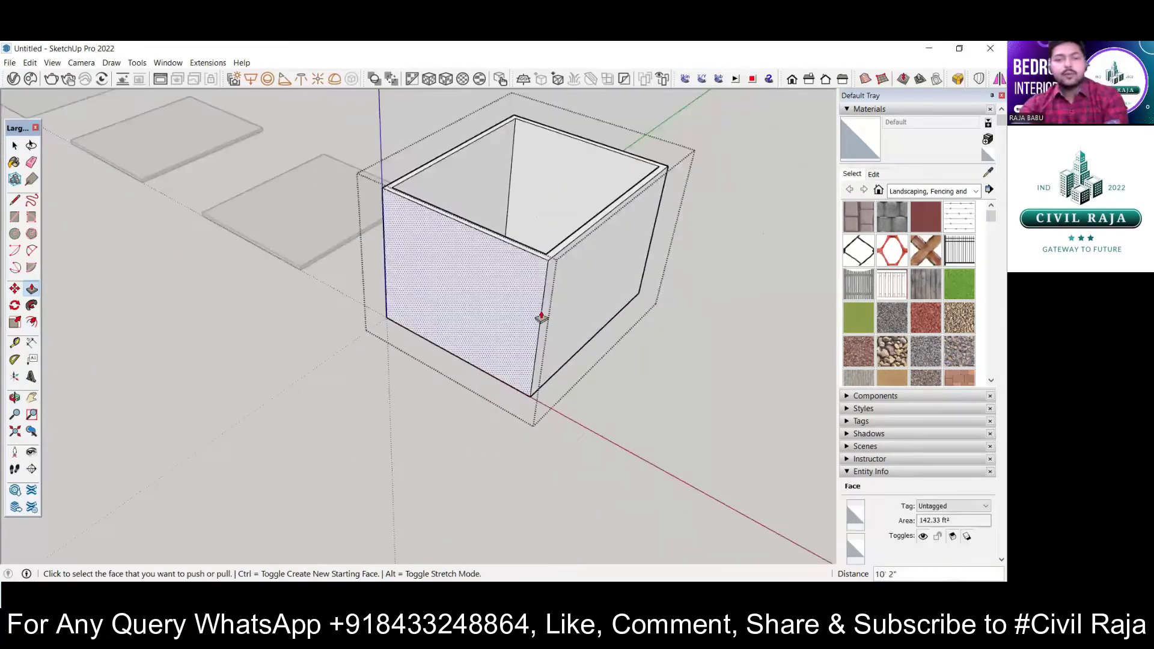
# Draw a short line across the top of the front wall, from the room's inner corner to the wall's outer edge.
pyautogui.moveTo(494, 314); pyautogui.dragTo(665, 317, button='middle')
pyautogui.moveTo(596, 240); pyautogui.dragTo(531, 213, button='middle')
pyautogui.scroll(5, 499, 205)
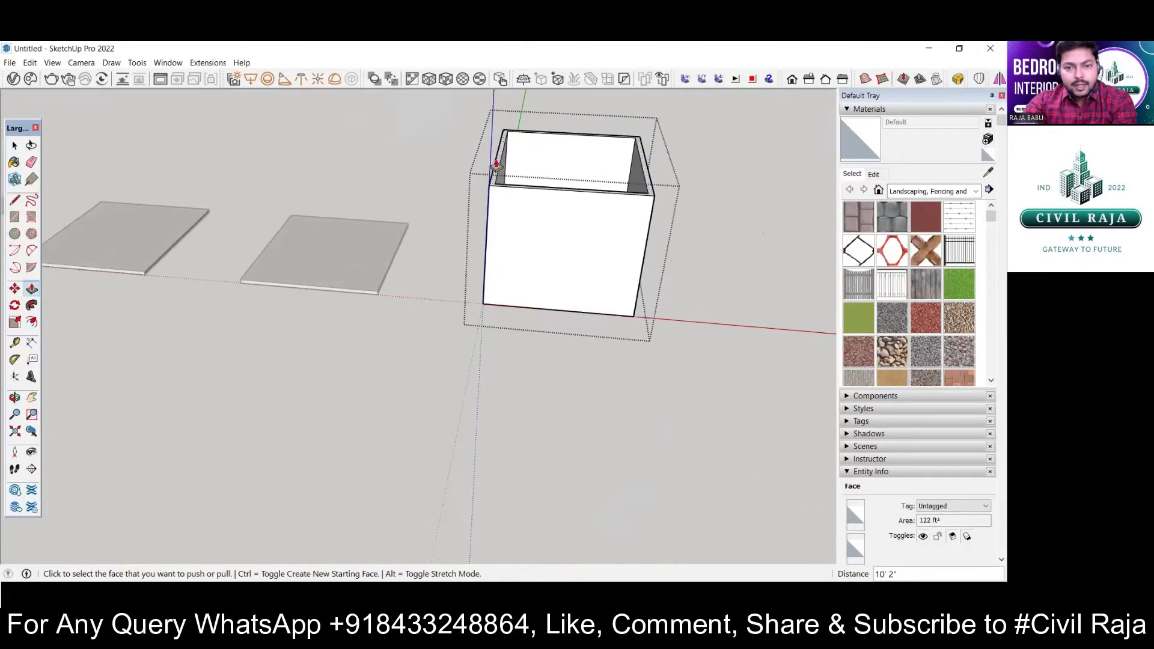
pyautogui.scroll(1, 495, 201)
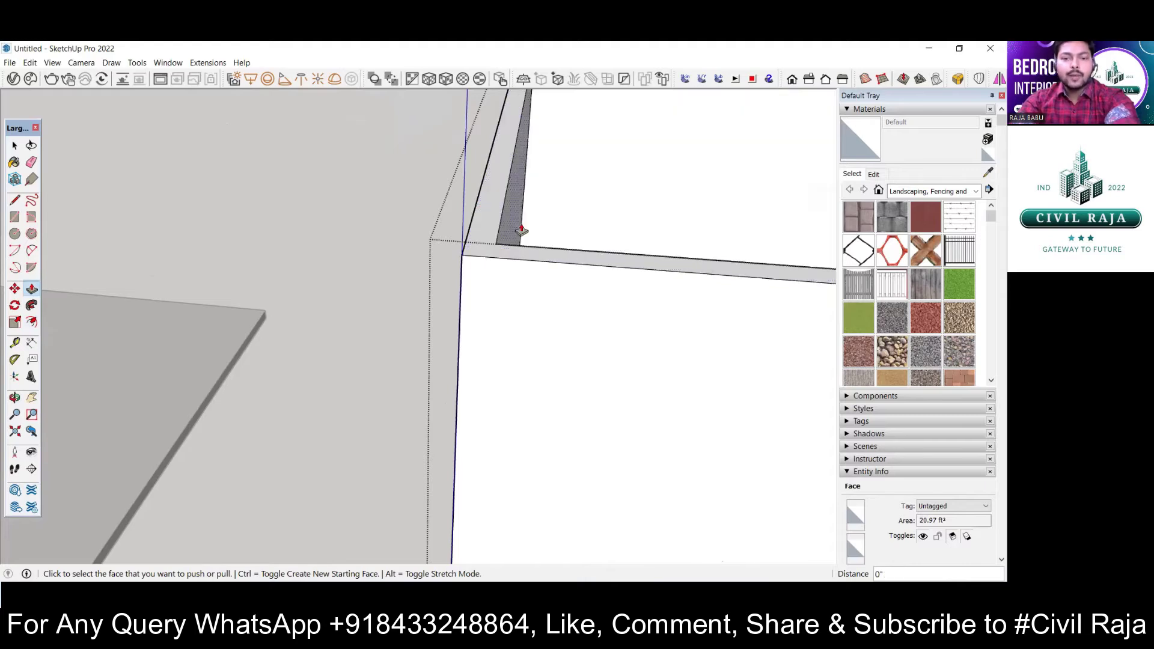
pyautogui.click(498, 249)
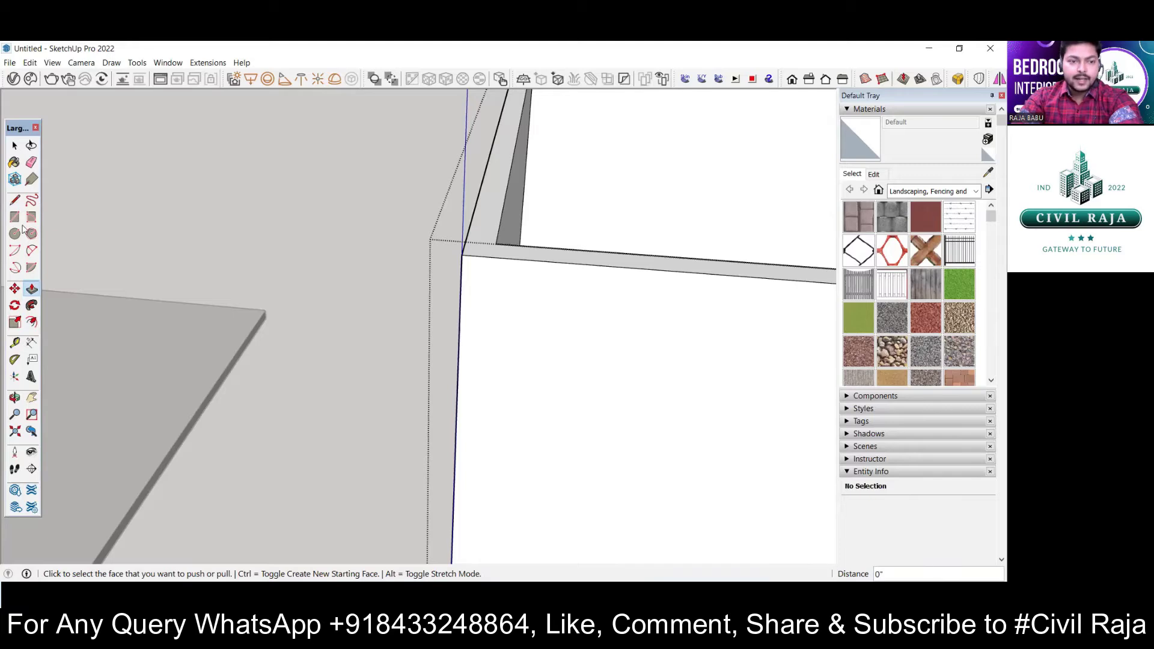
pyautogui.click(14, 202)
pyautogui.click(496, 244)
pyautogui.press('Escape')
# Draw a vertical line down the front wall's outer face from the end of the short top line to the bottom edge.
pyautogui.scroll(-5, 524, 235)
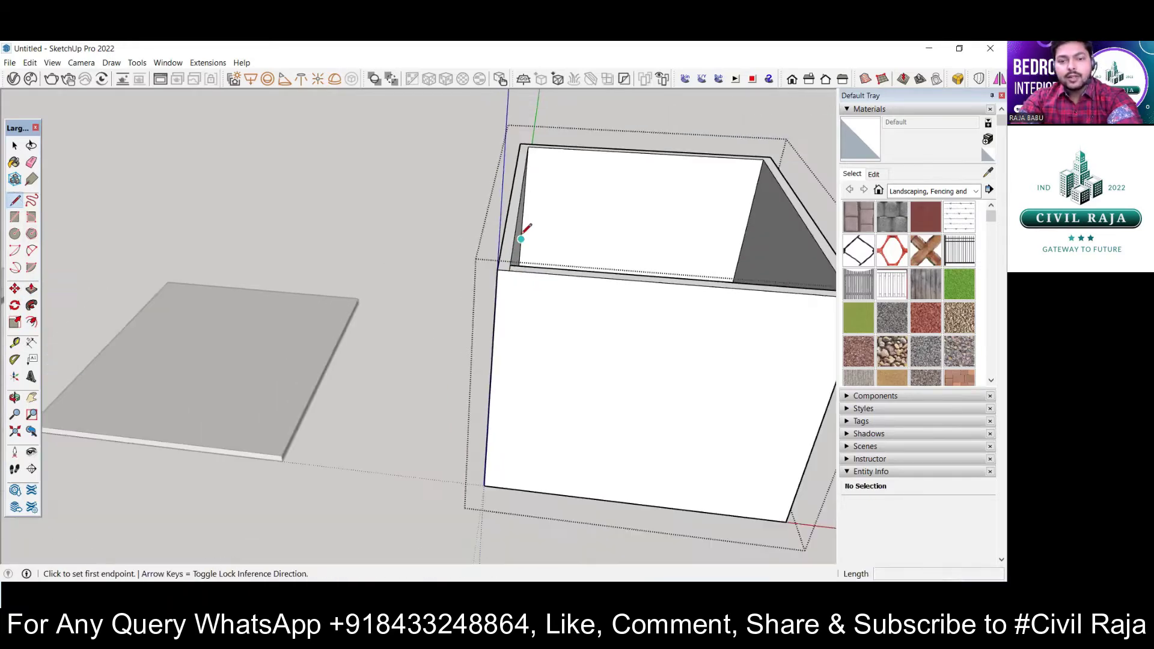
pyautogui.scroll(3, 522, 257)
pyautogui.click(512, 258)
pyautogui.scroll(-1, 507, 420)
pyautogui.scroll(-3, 507, 419)
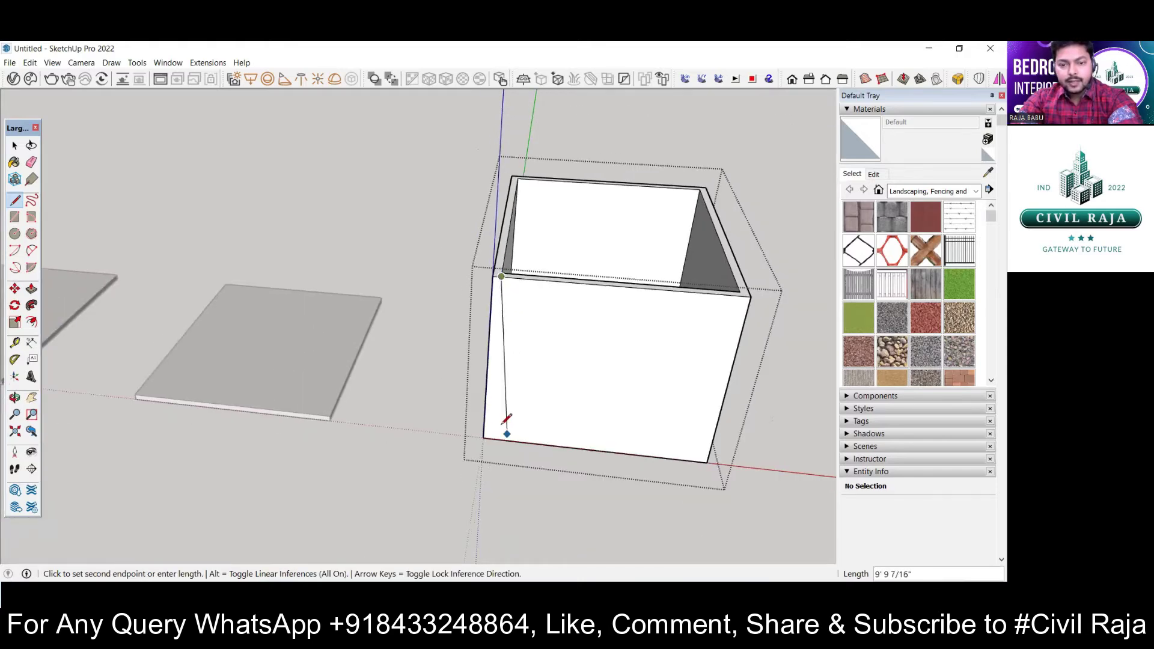
pyautogui.scroll(4, 509, 419)
pyautogui.click(506, 425)
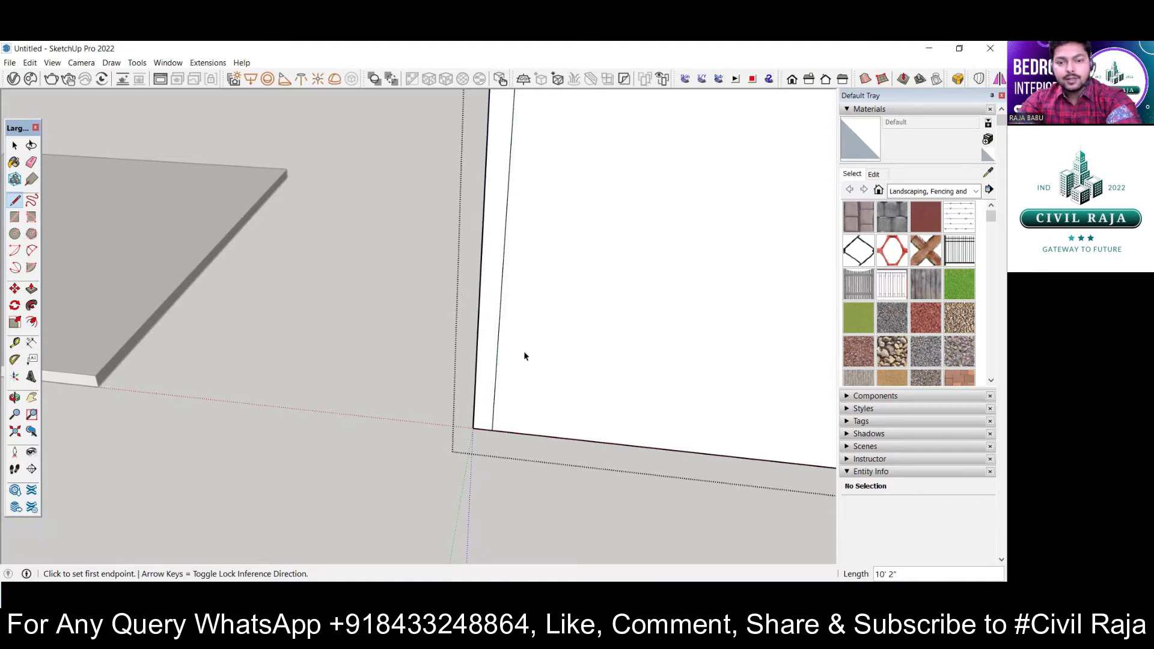
pyautogui.press('space')
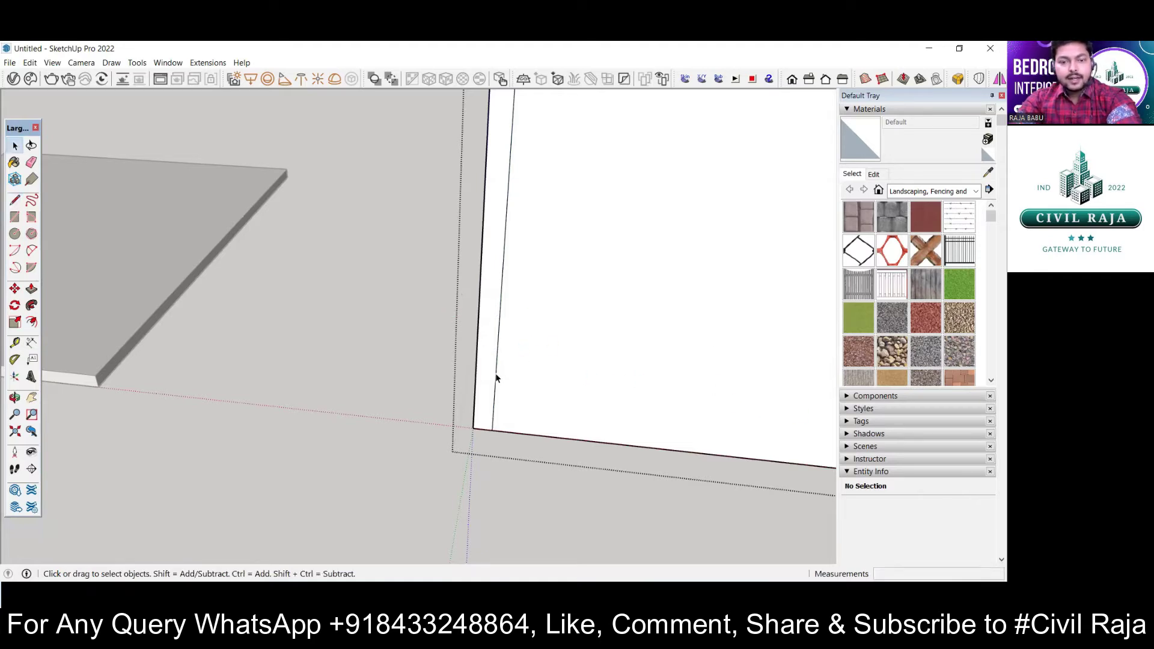
pyautogui.click(496, 378)
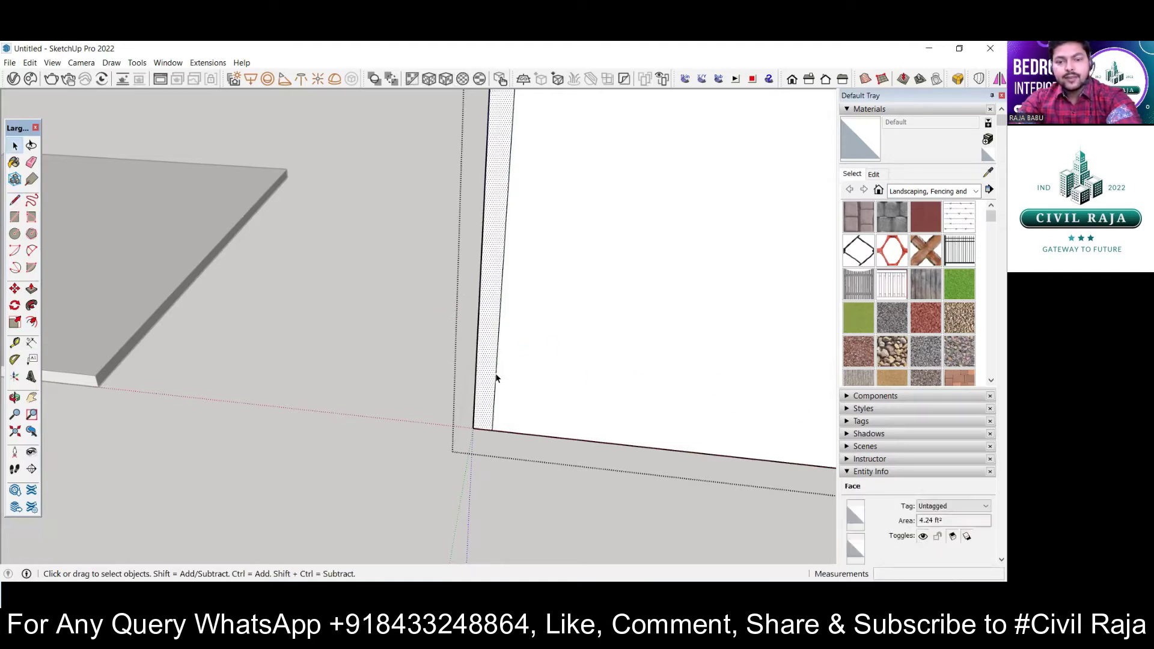
pyautogui.click(497, 379)
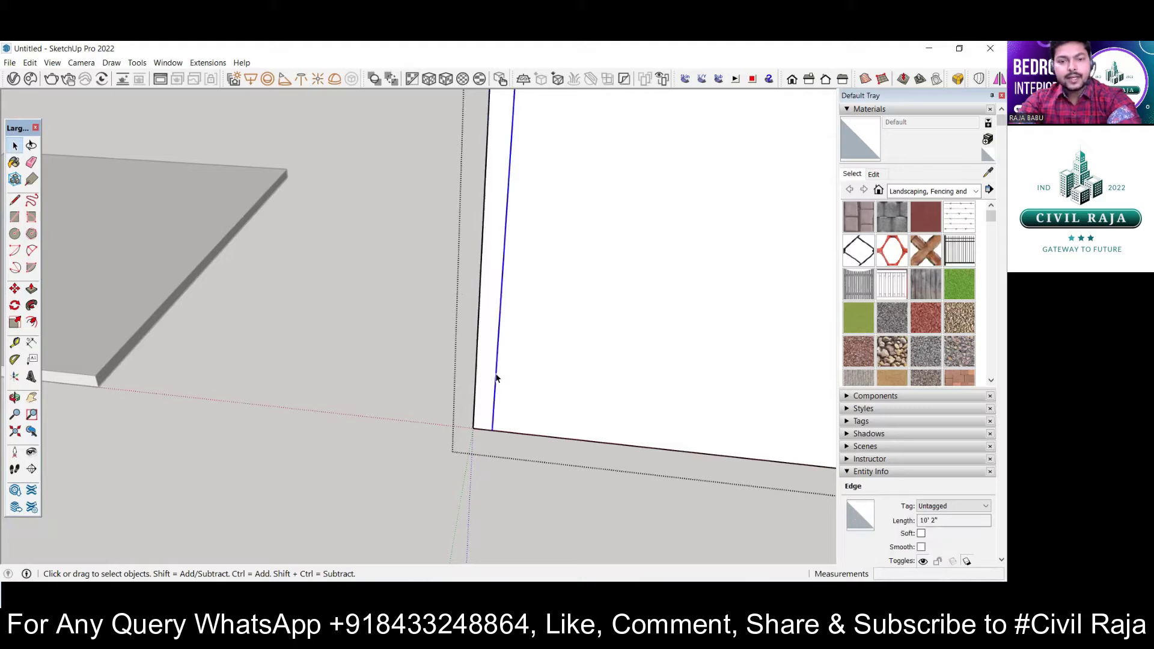
pyautogui.click(31, 322)
pyautogui.click(519, 333)
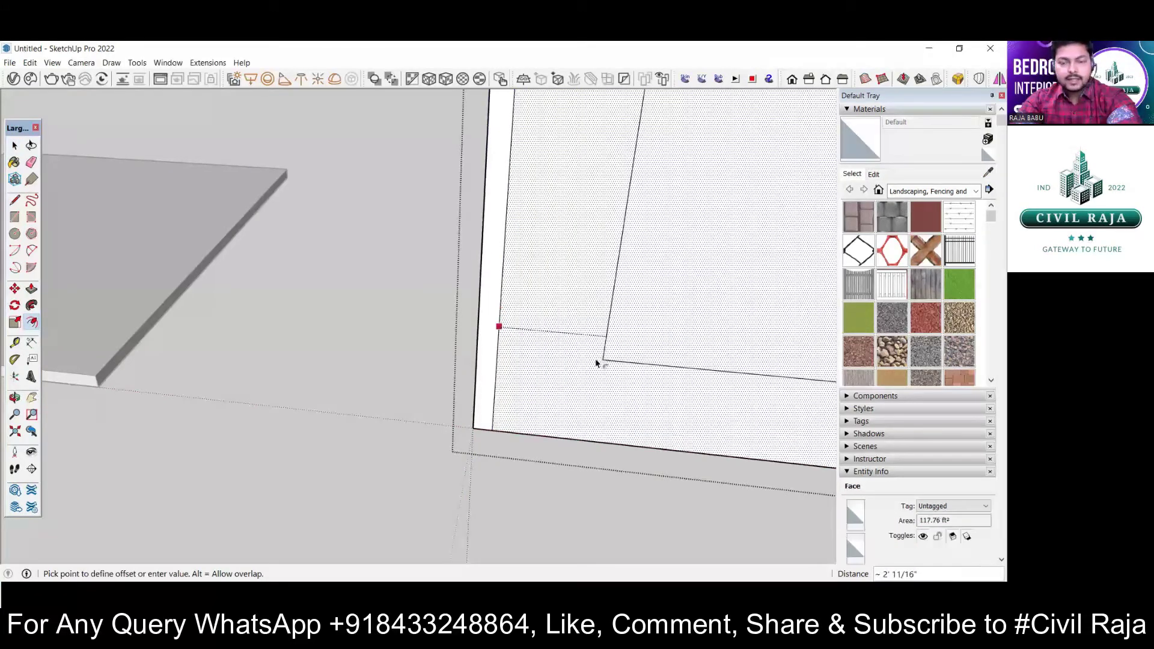
pyautogui.press('Escape')
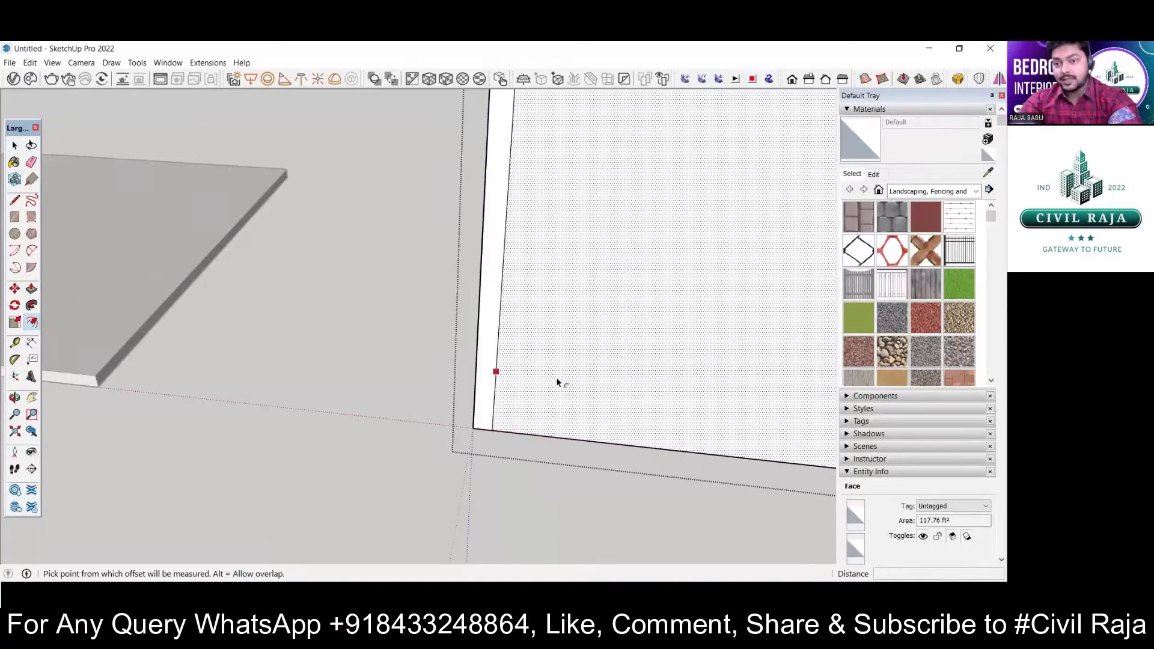
pyautogui.press('Escape')
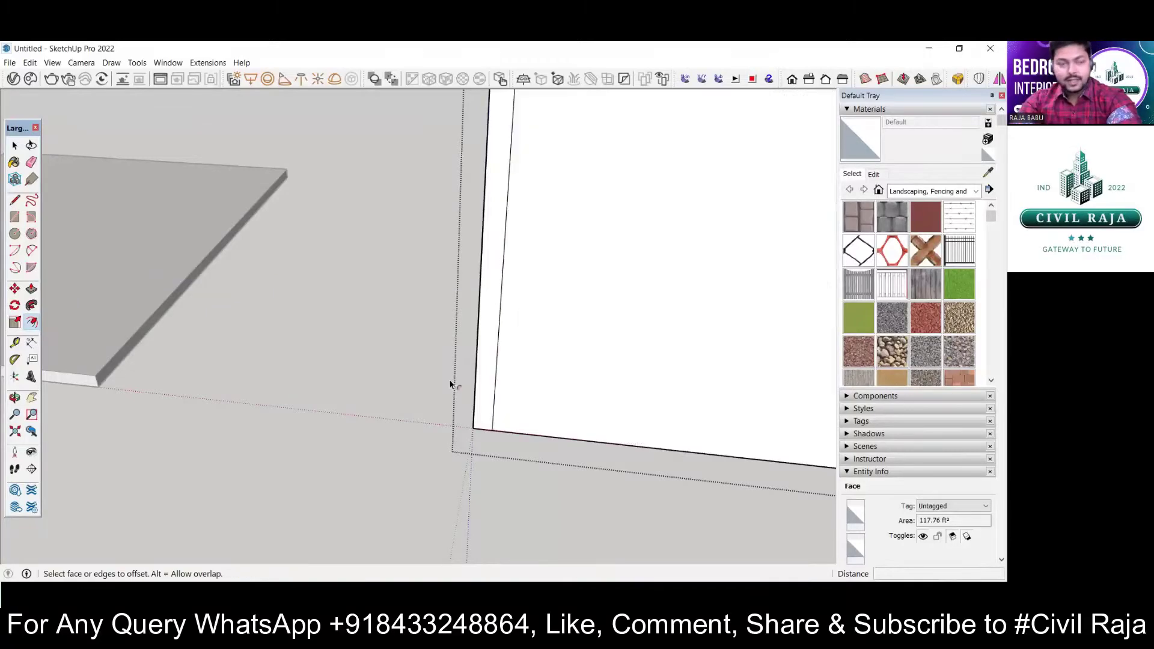
# Copy the vertical line on the front wall 3'3" along the wall's bottom edge to mark the doorway width.
pyautogui.press('space')
pyautogui.click(494, 391)
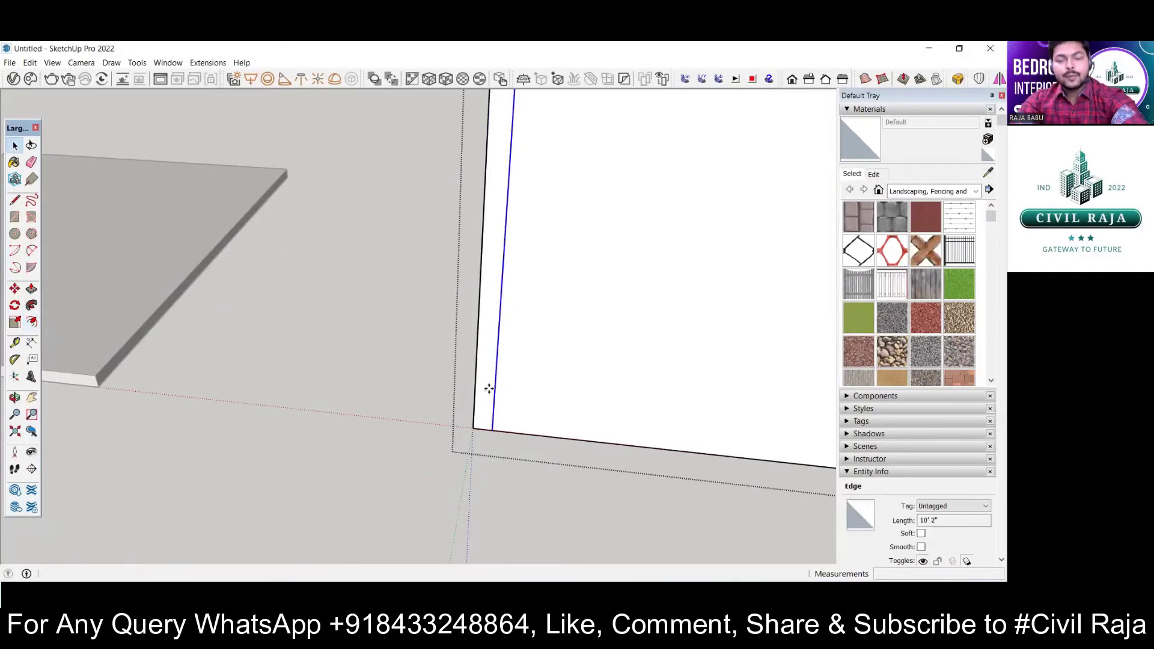
pyautogui.press('m')
pyautogui.press('ctrl')
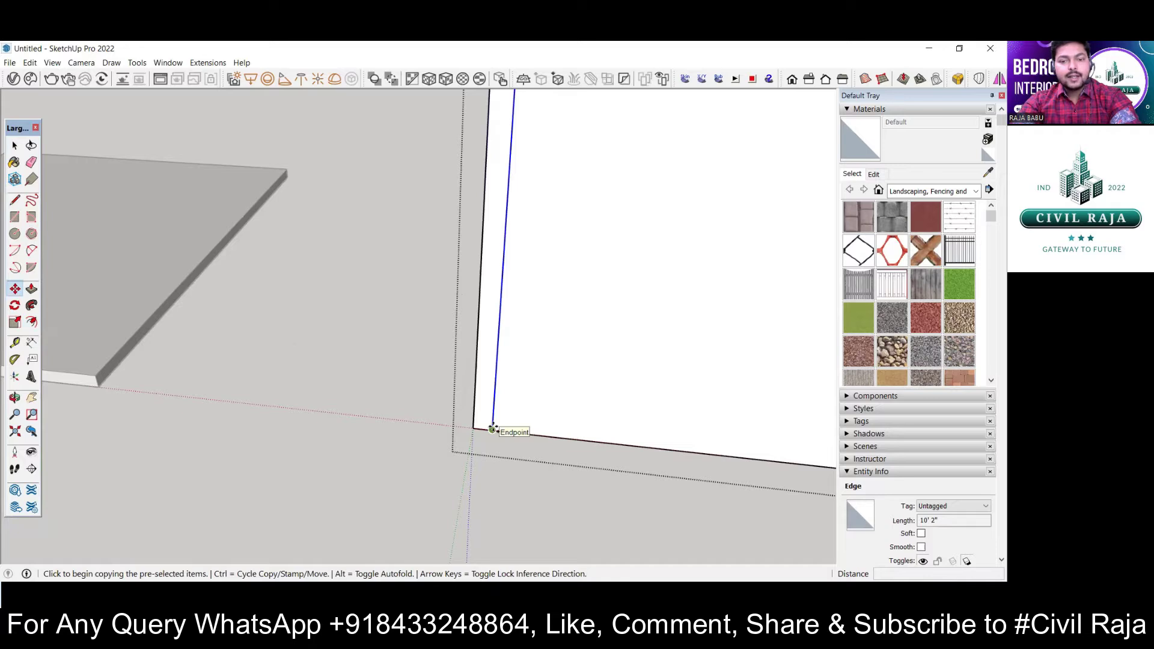
pyautogui.click(493, 430)
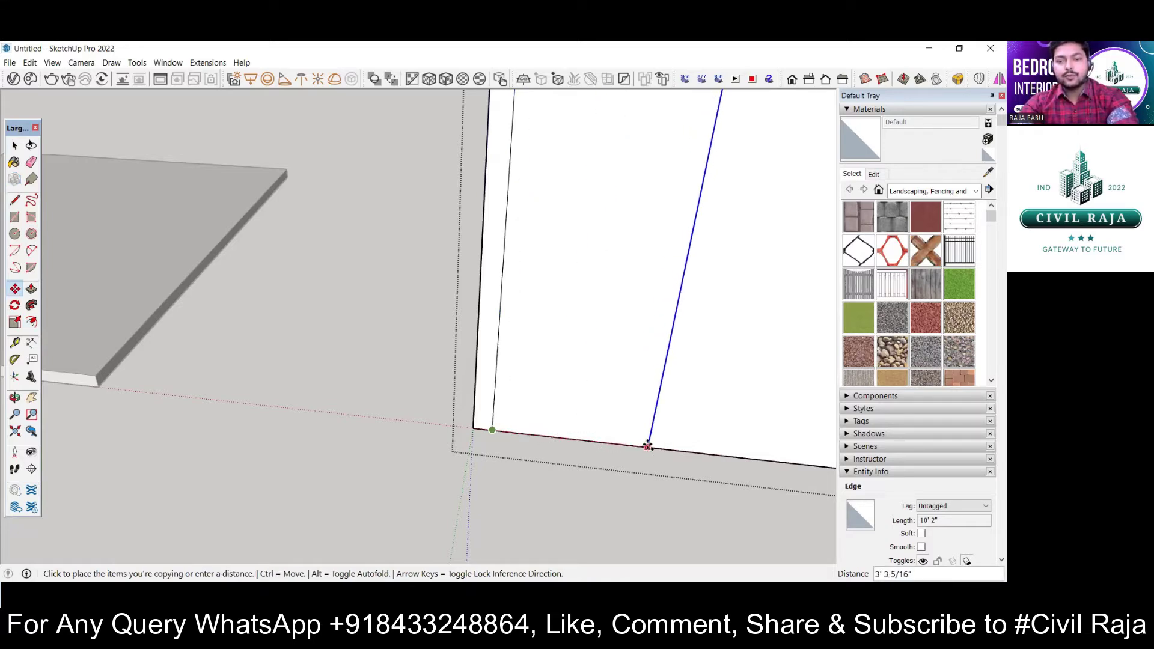
pyautogui.write('3')
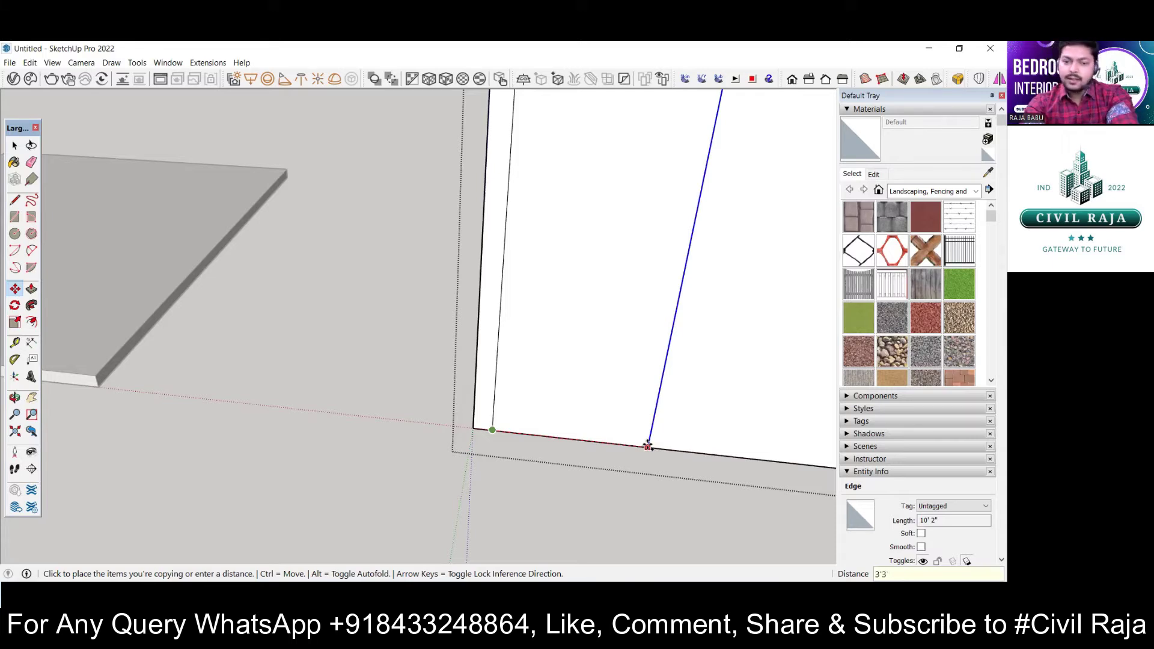
pyautogui.write("'3")
pyautogui.press('Return')
pyautogui.moveTo(647, 444); pyautogui.dragTo(557, 479, button='middle')
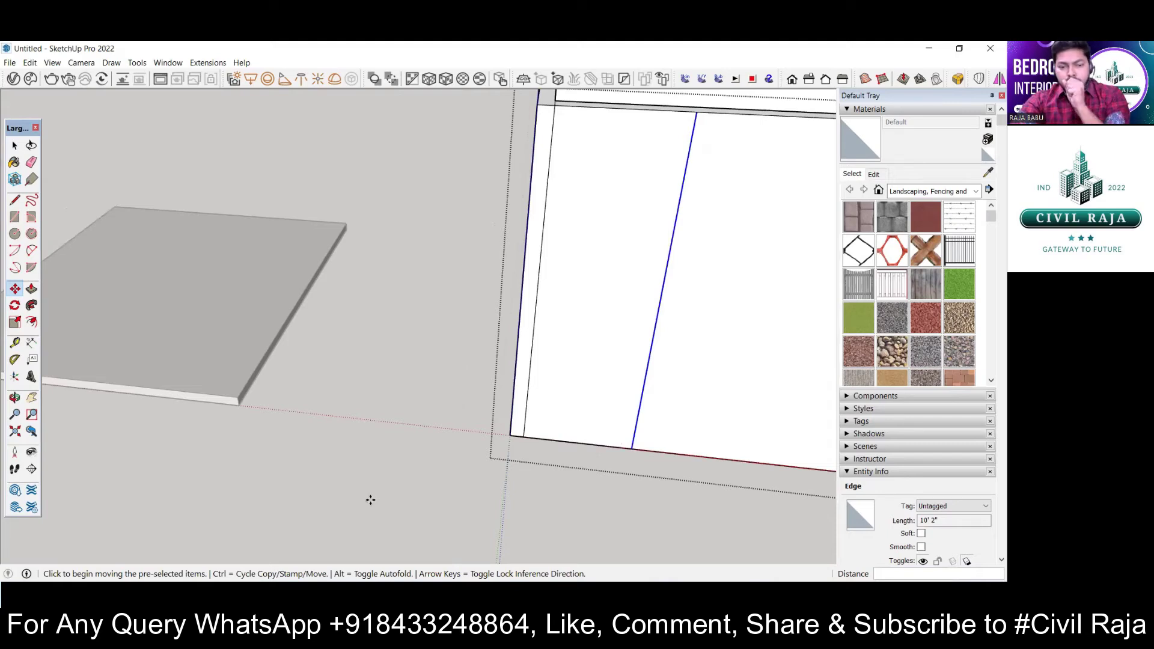
pyautogui.hotkey('alt', 'Tab')
pyautogui.hotkey('alt', 'Tab')
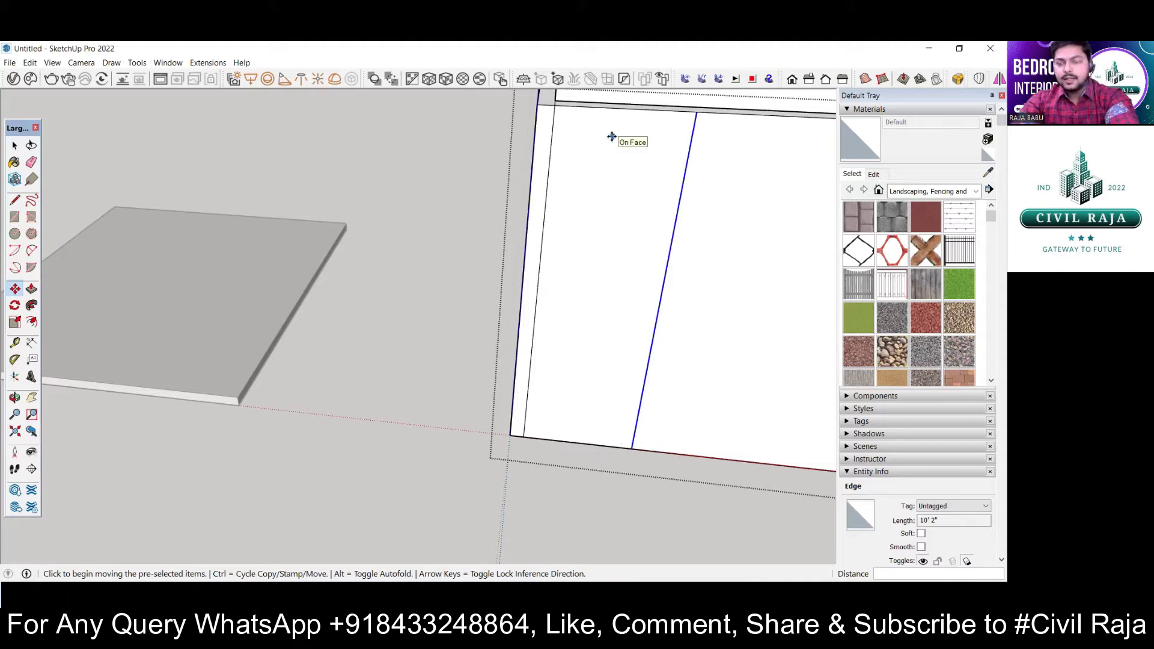
# Copy the bottom edge between the two vertical lines 7' upward to mark the doorway's height.
pyautogui.press('space')
pyautogui.click(569, 446)
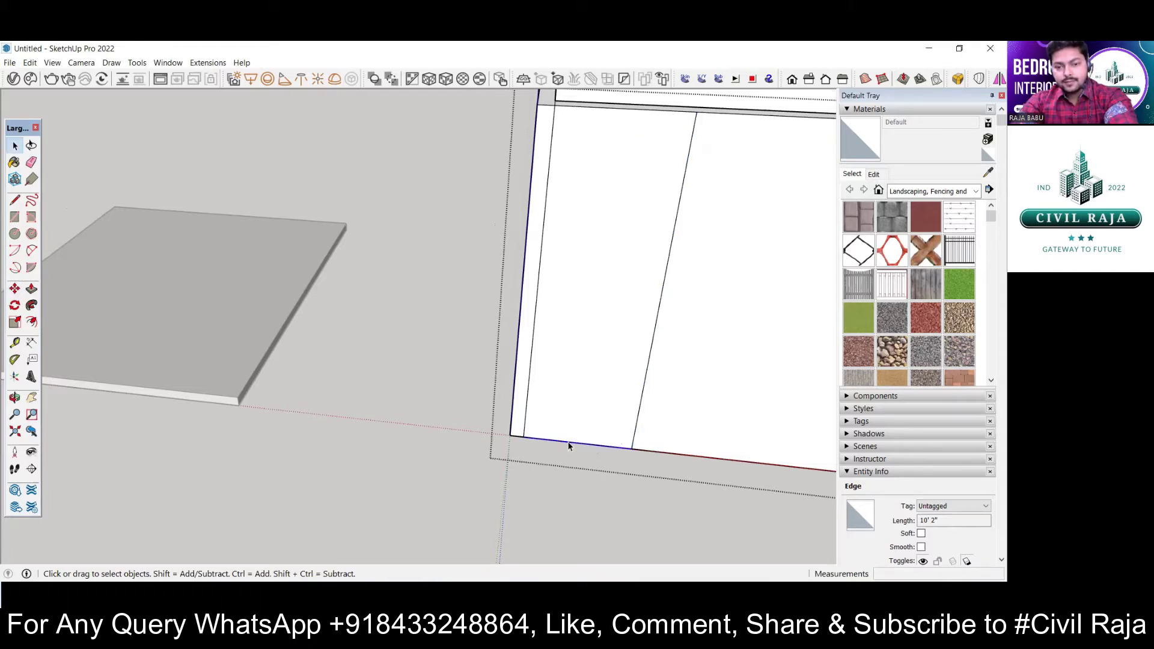
pyautogui.press('m')
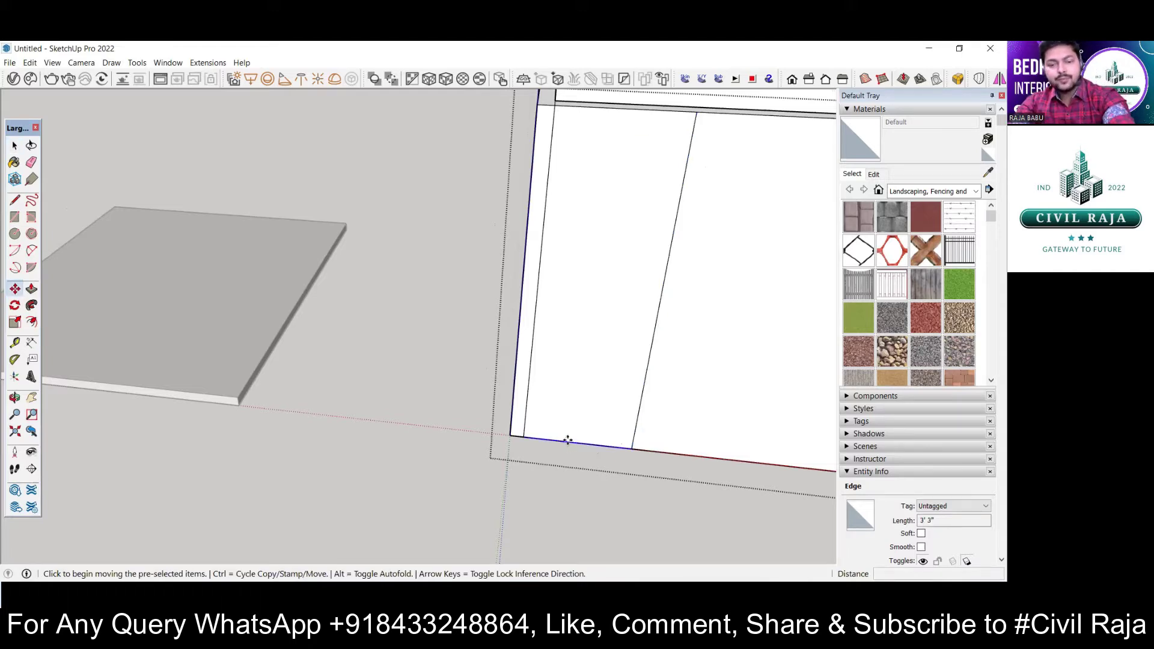
pyautogui.click(634, 448)
pyautogui.press('ctrl')
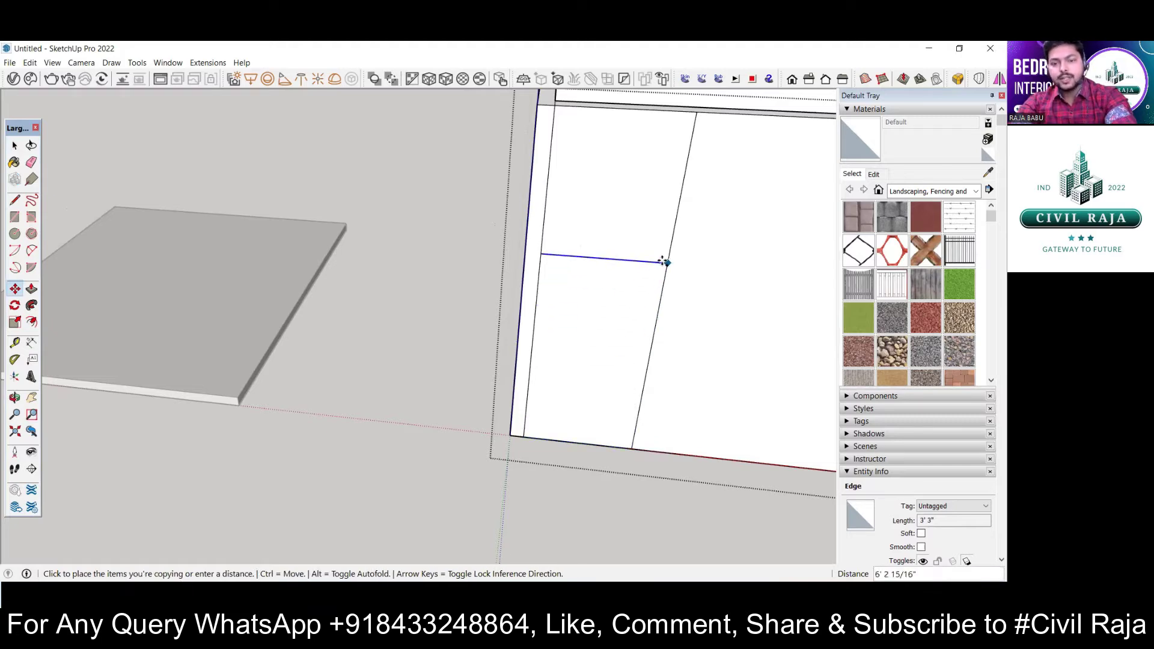
pyautogui.write('7')
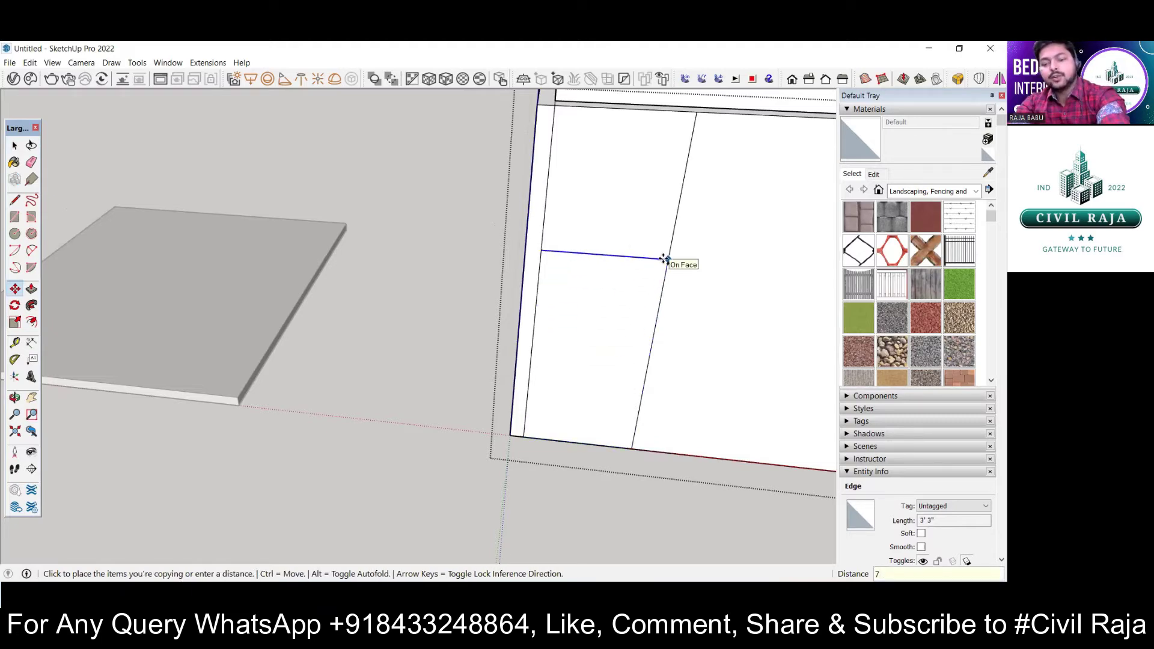
pyautogui.press('Return')
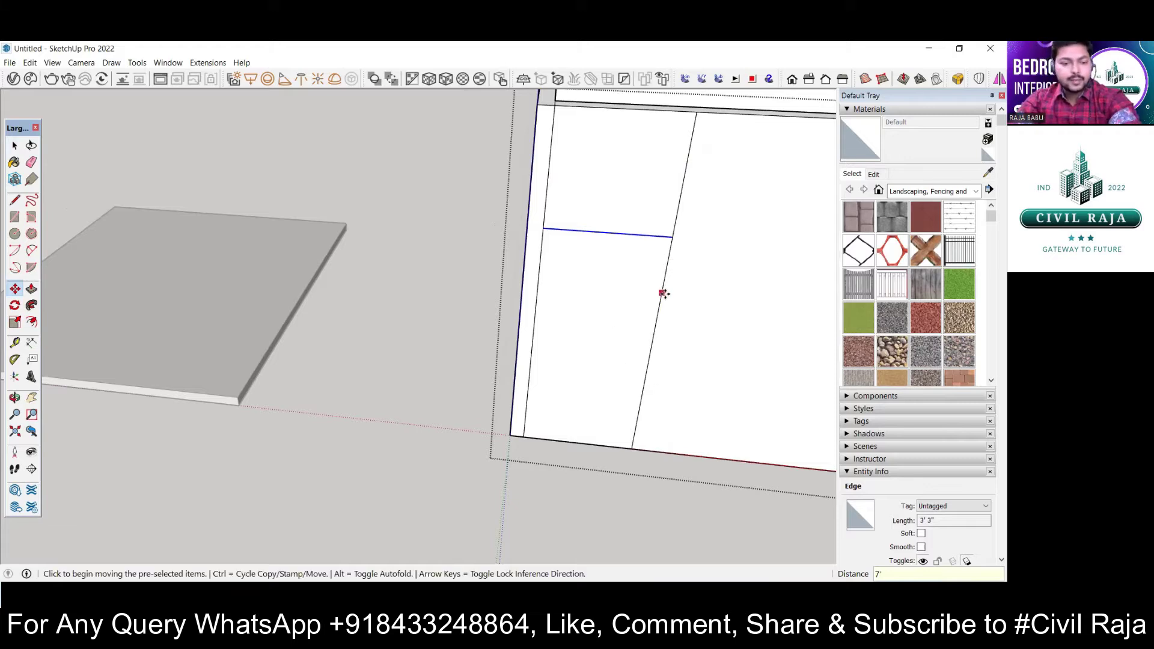
# Erase the vertical line segments above the doorway outline and the short line across the wall top.
pyautogui.press('e')
pyautogui.moveTo(686, 193)
pyautogui.mouseDown()
pyautogui.moveTo(599, 214)
pyautogui.moveTo(545, 210)
pyautogui.mouseUp()
pyautogui.moveTo(606, 188)
pyautogui.mouseDown(button='middle')
pyautogui.moveTo(603, 211)
pyautogui.moveTo(588, 181)
pyautogui.mouseUp(button='middle')
pyautogui.scroll(3, 587, 182)
pyautogui.click(503, 257)
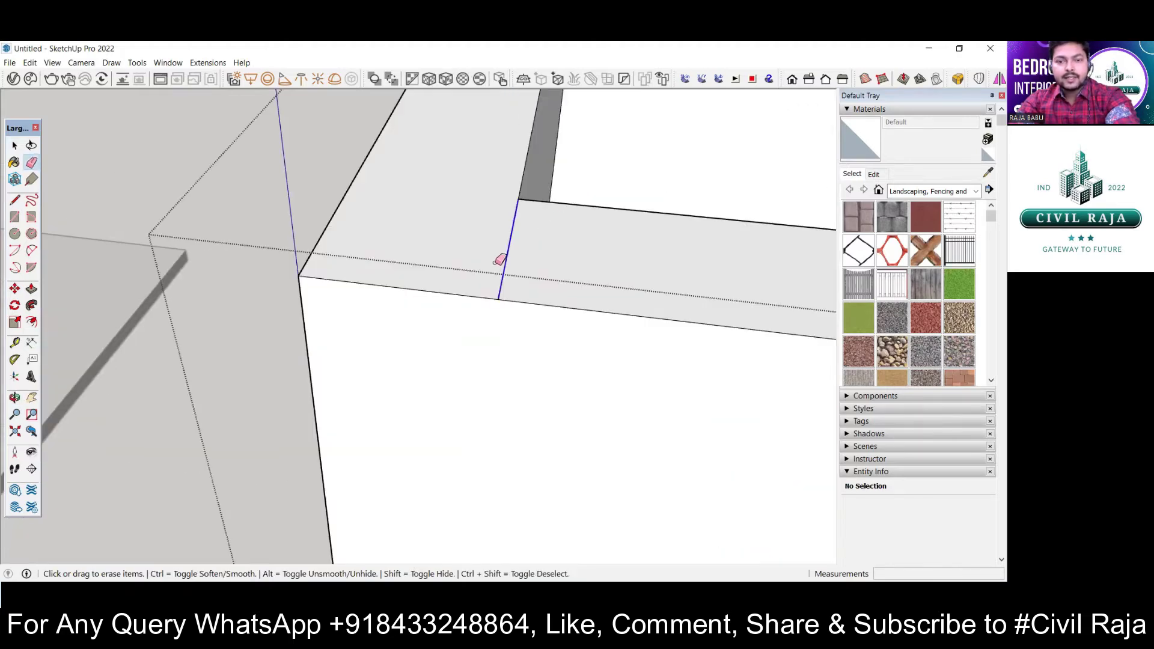
# Push the doorway face back 5" through the front wall to cut the door opening.
pyautogui.scroll(-8, 516, 255)
pyautogui.moveTo(590, 276); pyautogui.dragTo(550, 260, button='middle')
pyautogui.scroll(5, 549, 259)
pyautogui.press('space')
pyautogui.click(549, 294)
pyautogui.press('p')
pyautogui.click(550, 294)
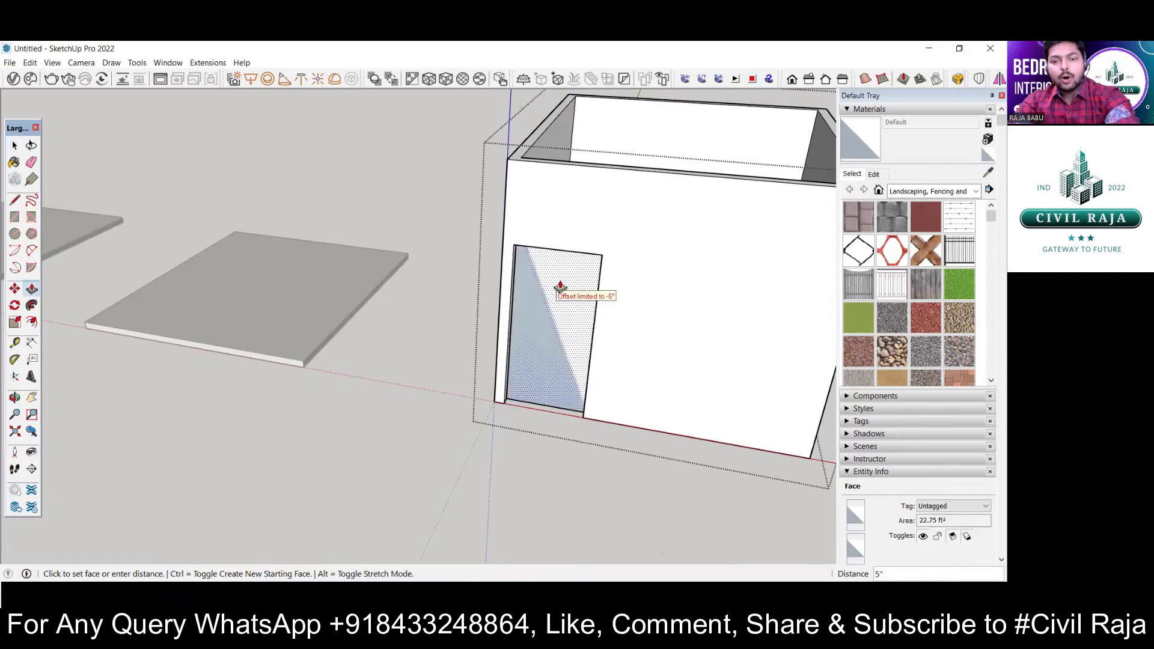
pyautogui.click(560, 286)
# Draw a vertical line on the outer face of the side wall opposite the door end, joining its top and bottom edge midpoints.
pyautogui.scroll(-4, 549, 331)
pyautogui.moveTo(549, 327); pyautogui.dragTo(451, 271, button='middle')
pyautogui.scroll(4, 451, 270)
pyautogui.moveTo(499, 323); pyautogui.dragTo(659, 279, button='middle')
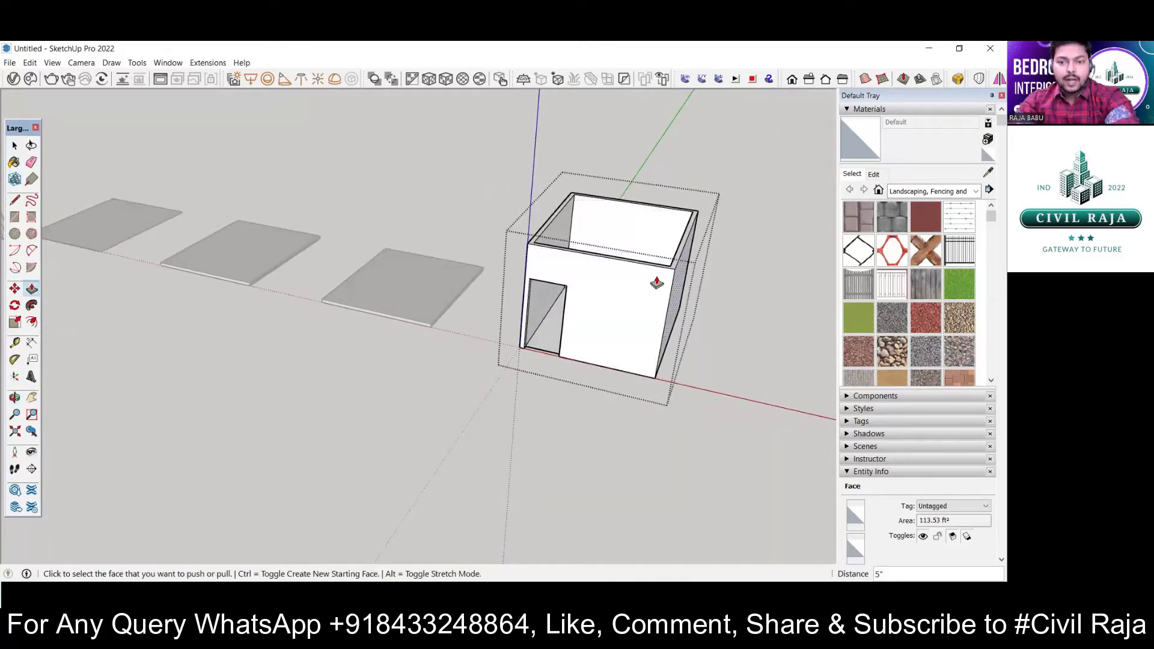
pyautogui.moveTo(744, 245); pyautogui.dragTo(384, 222, button='middle')
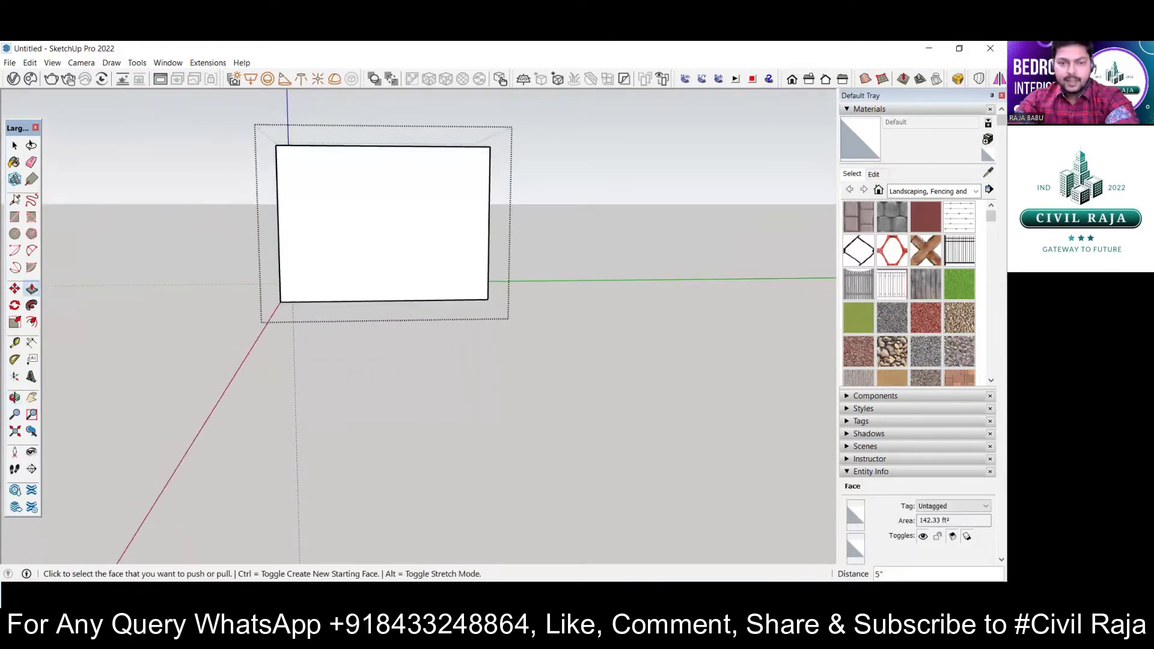
pyautogui.scroll(1, 407, 158)
pyautogui.press('l')
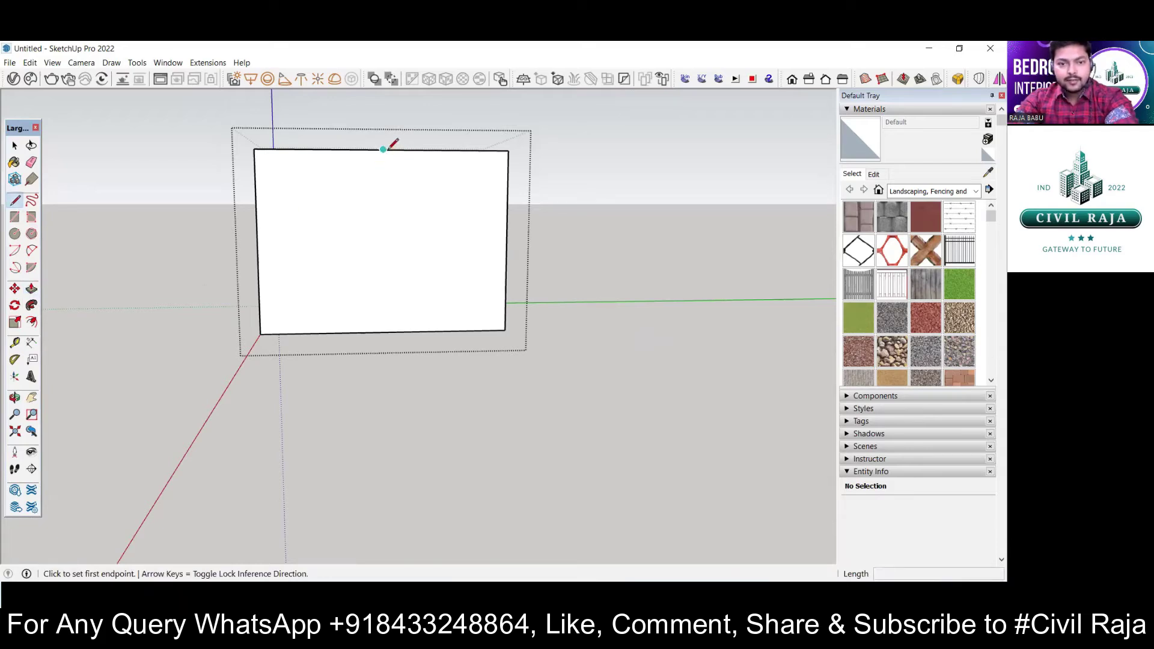
pyautogui.click(383, 149)
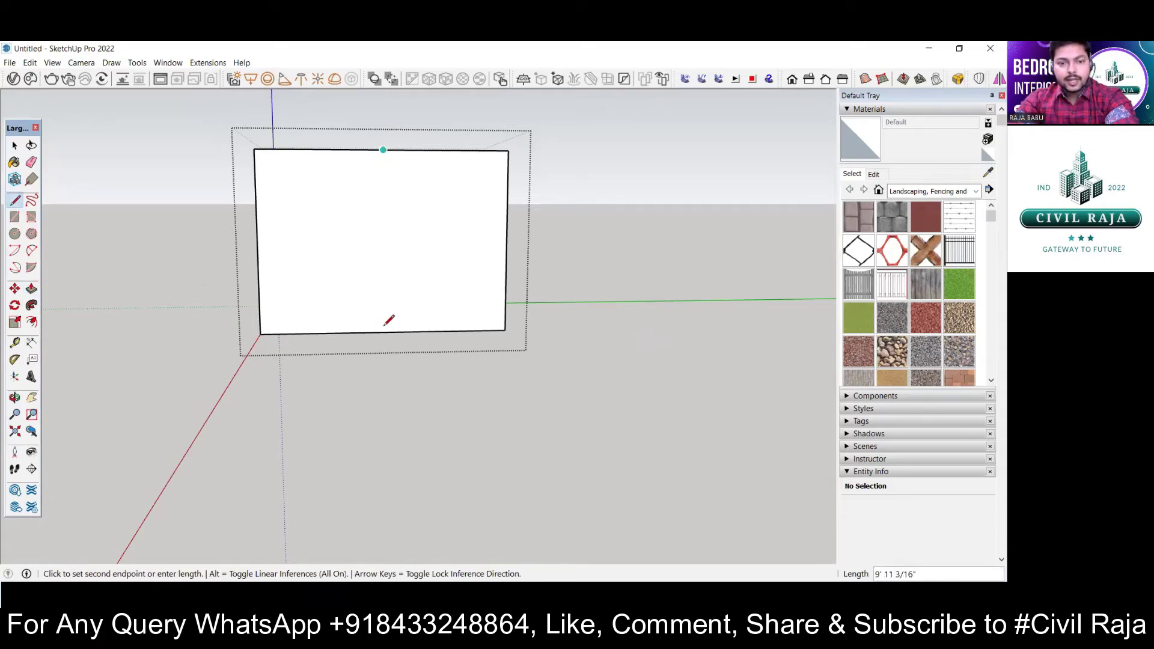
pyautogui.click(382, 331)
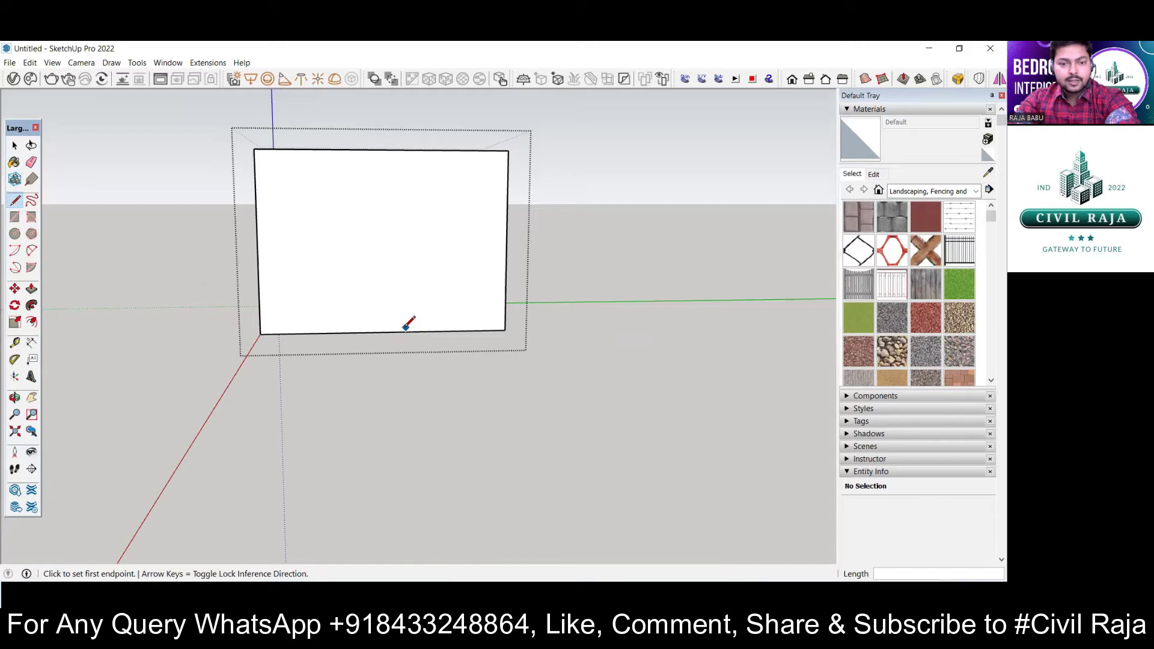
pyautogui.click(385, 331)
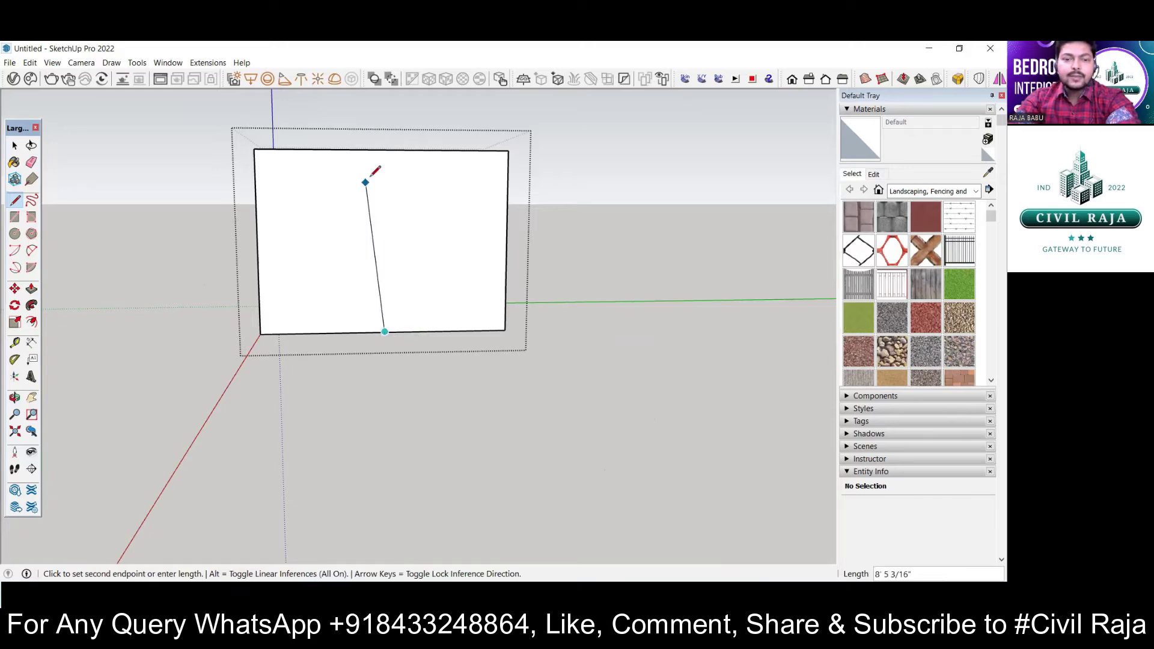
pyautogui.click(387, 149)
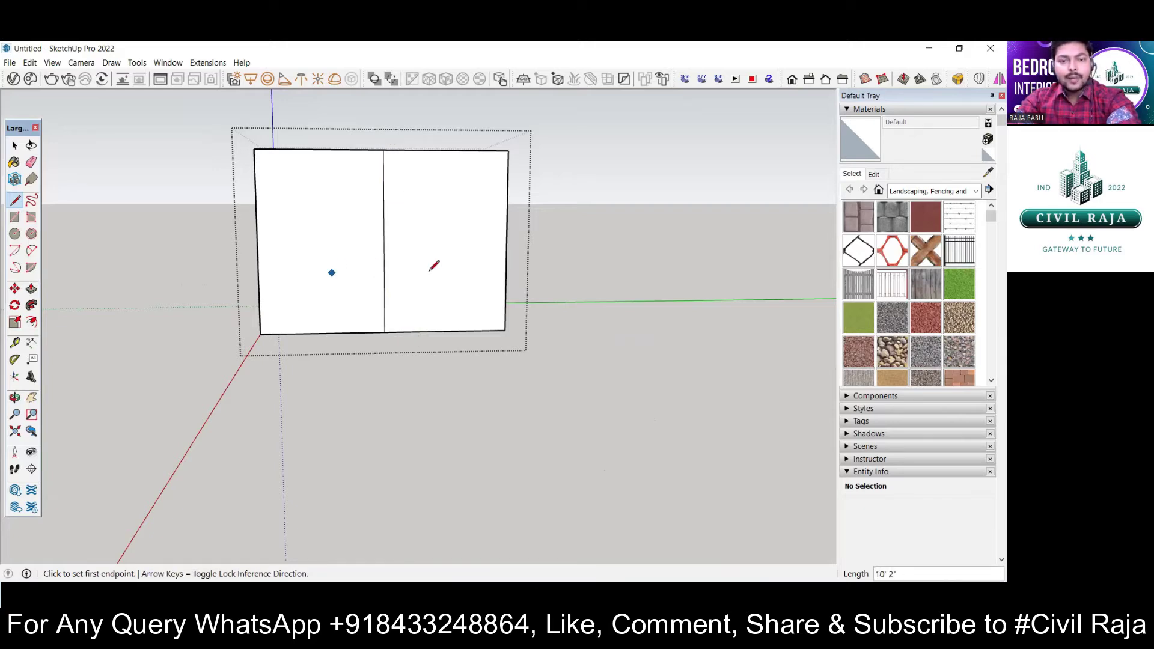
# Copy the side wall's middle vertical line 4' along the bottom edge, in the positive green-axis direction.
pyautogui.press('space')
pyautogui.click(384, 305)
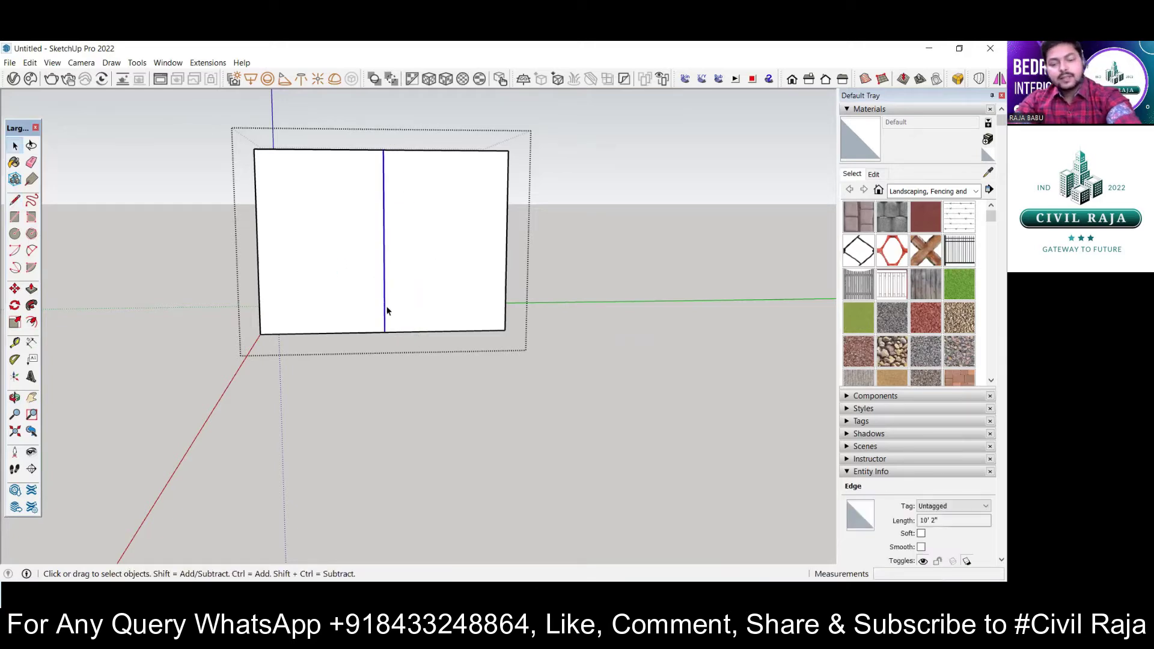
pyautogui.press('m')
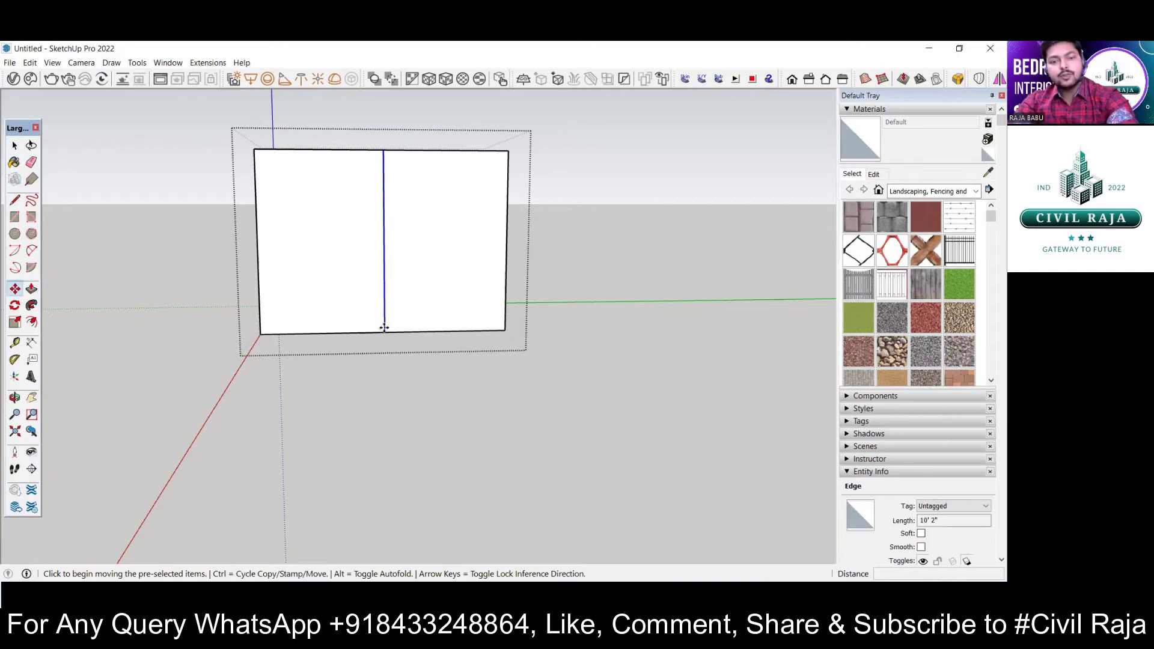
pyautogui.press('ctrl')
pyautogui.click(384, 328)
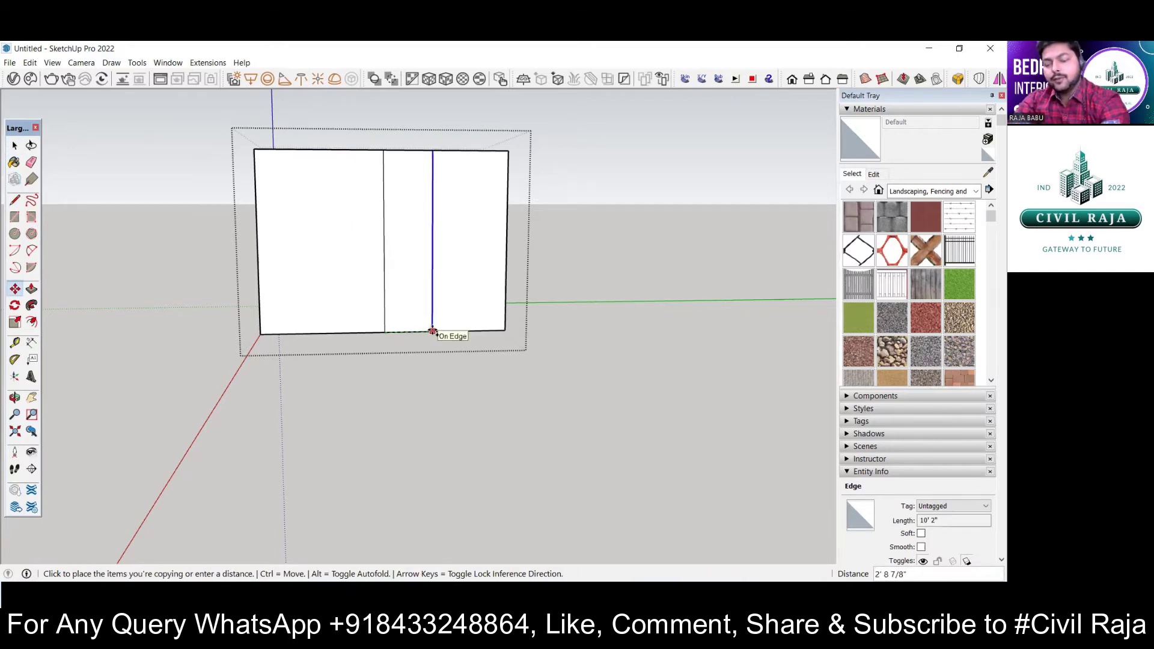
pyautogui.write("4'")
pyautogui.press('Return')
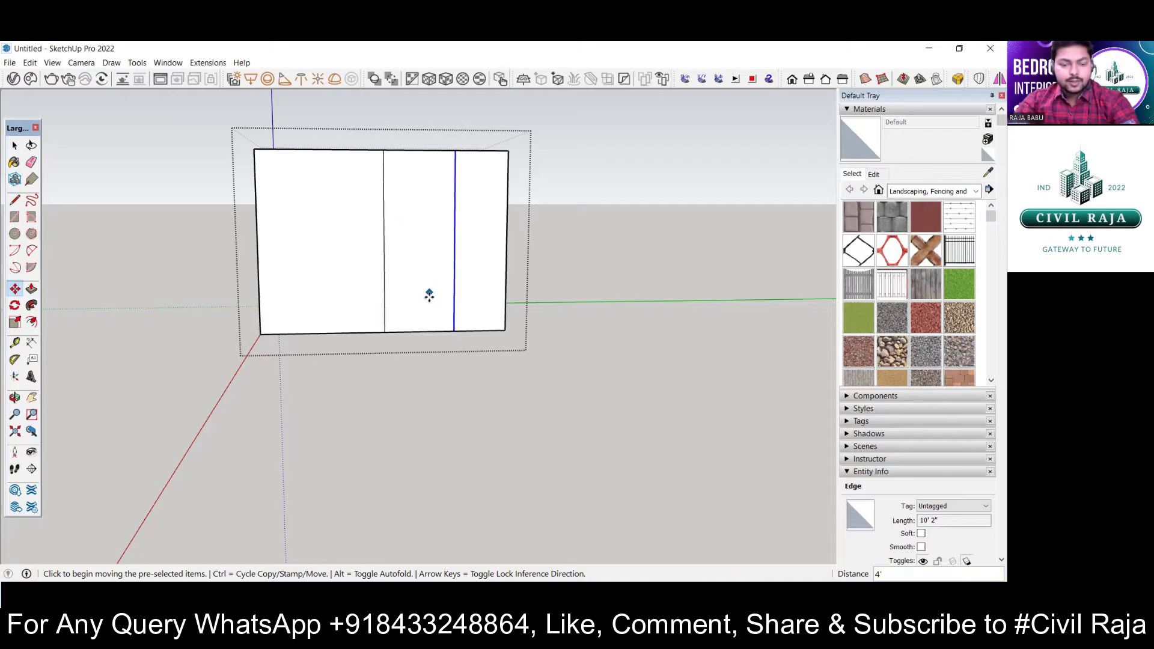
# Copy the bottom edge segment between the two vertical lines 2'6 upward to mark the window's sill.
pyautogui.press('space')
pyautogui.click(429, 330)
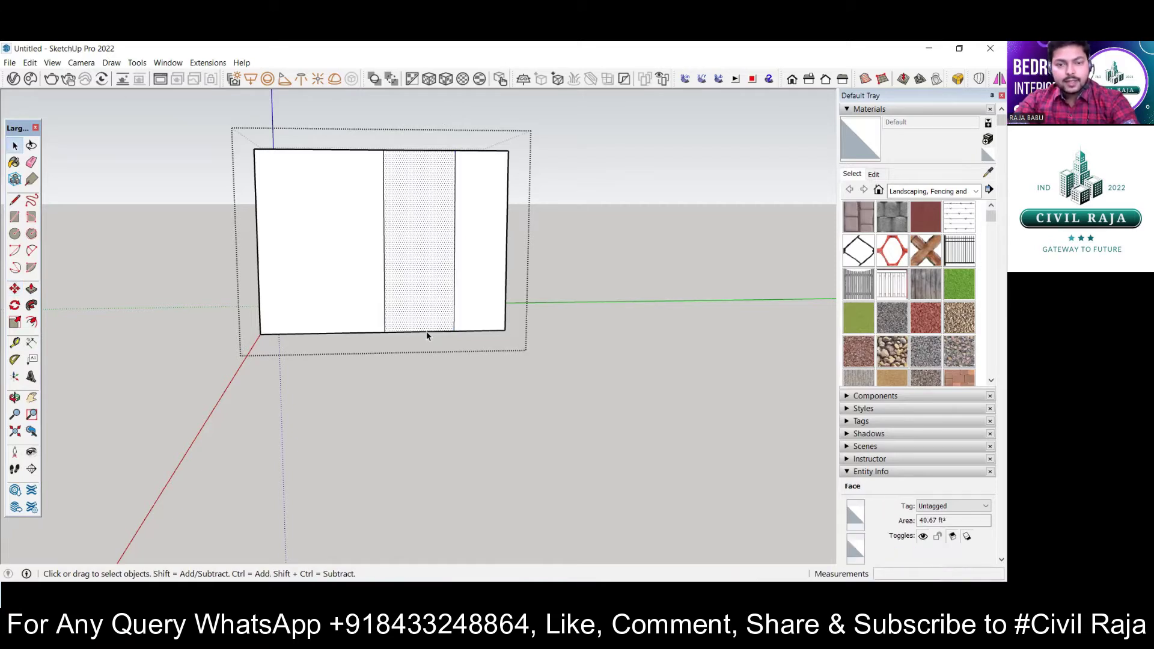
pyautogui.click(427, 331)
pyautogui.press('m')
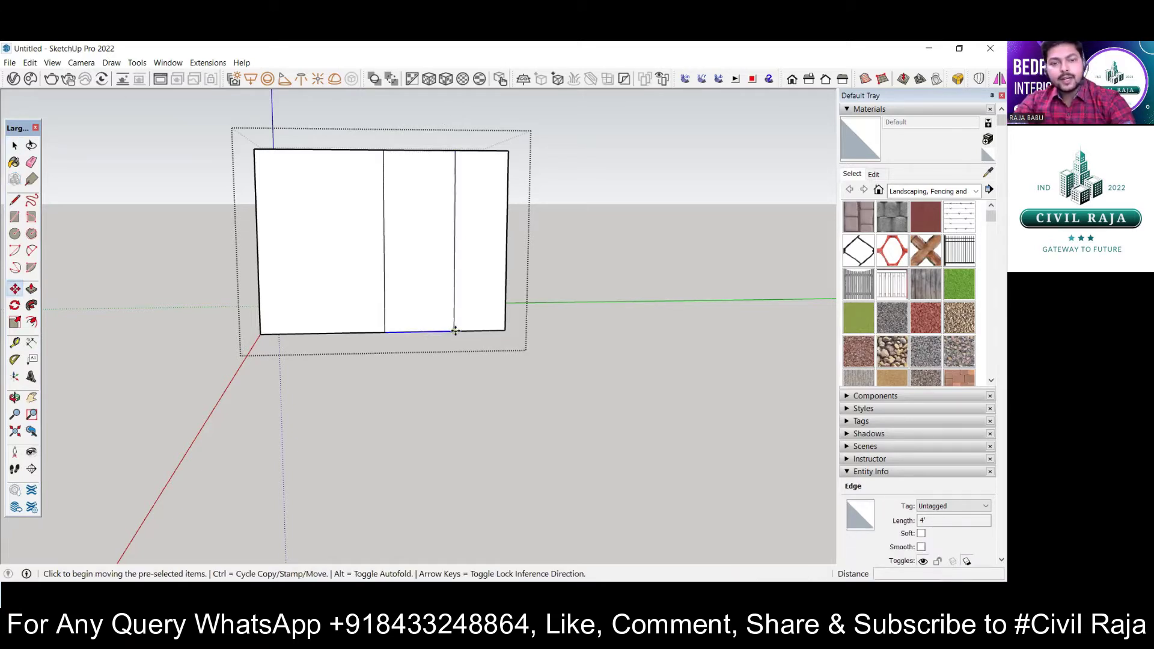
pyautogui.press('ctrl')
pyautogui.click(454, 332)
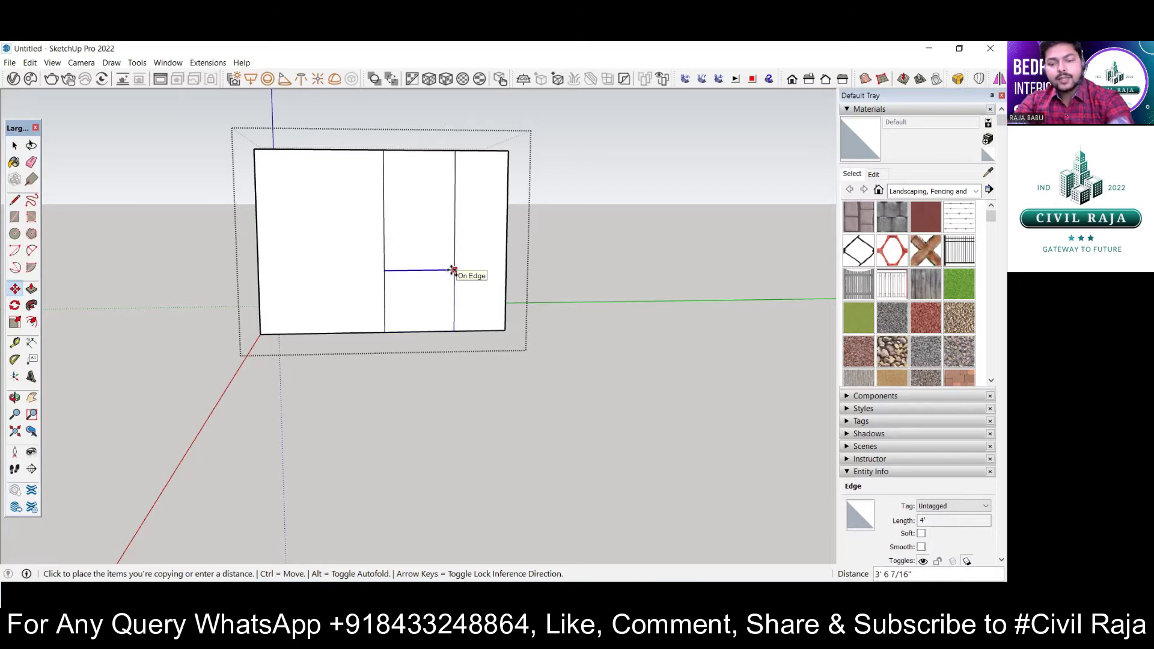
pyautogui.write("2'6")
pyautogui.press('Return')
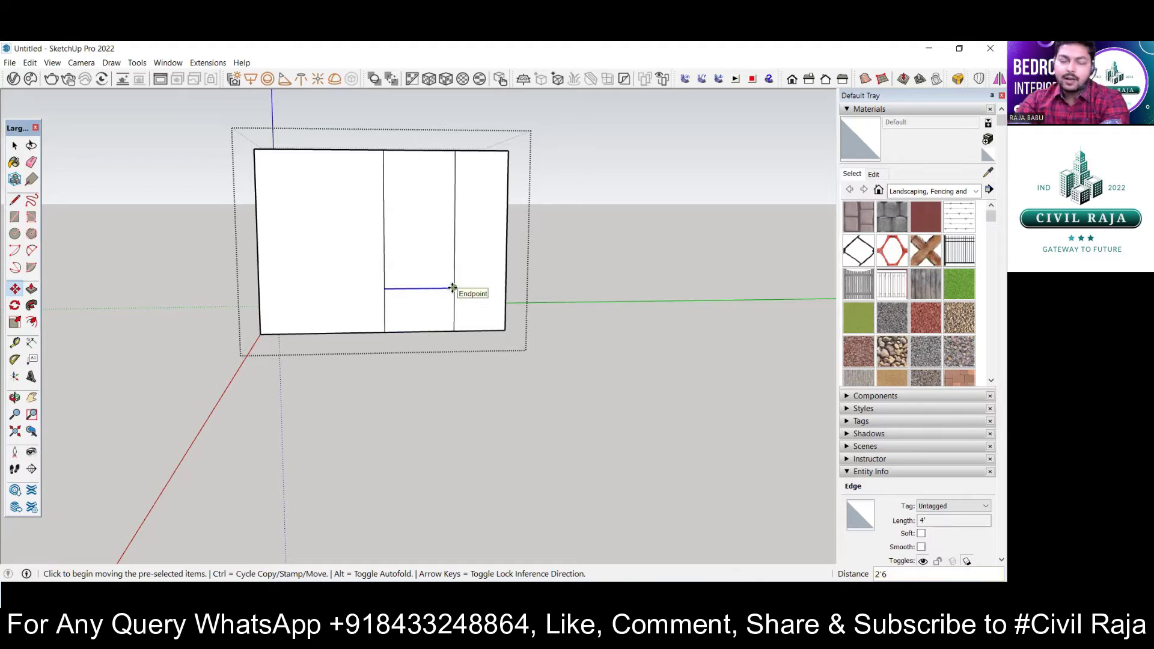
pyautogui.press('Escape')
# Copy the same bottom edge segment 7' upward to mark the top of the window opening.
pyautogui.press('space')
pyautogui.click(446, 333)
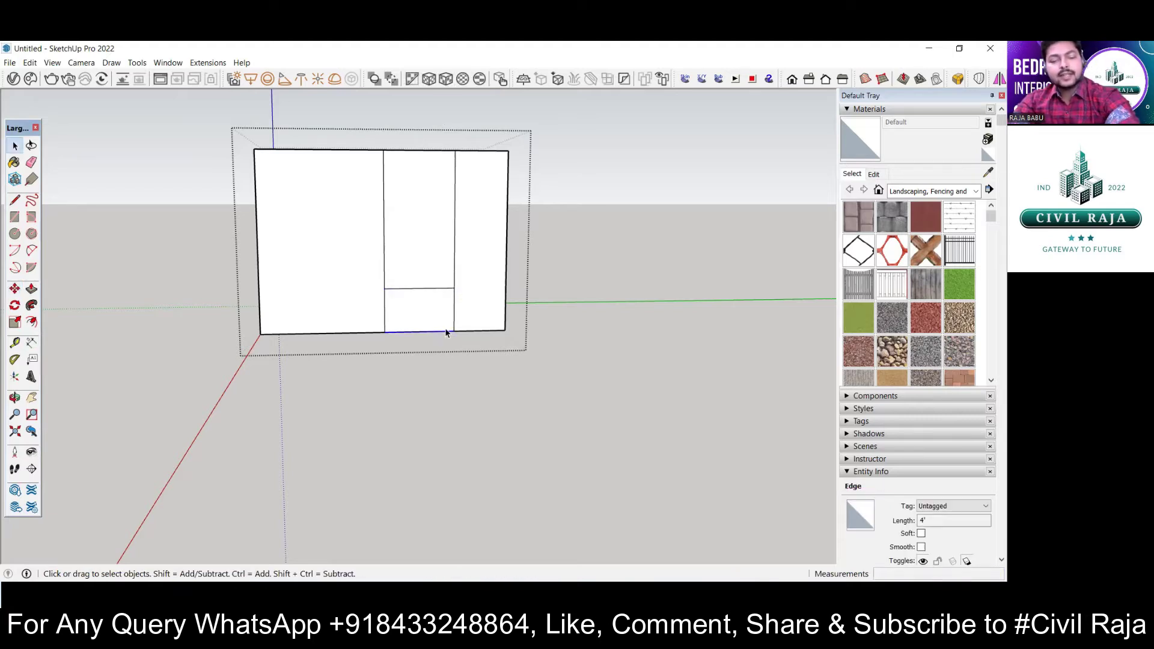
pyautogui.press('m')
pyautogui.press('ctrl')
pyautogui.click(454, 332)
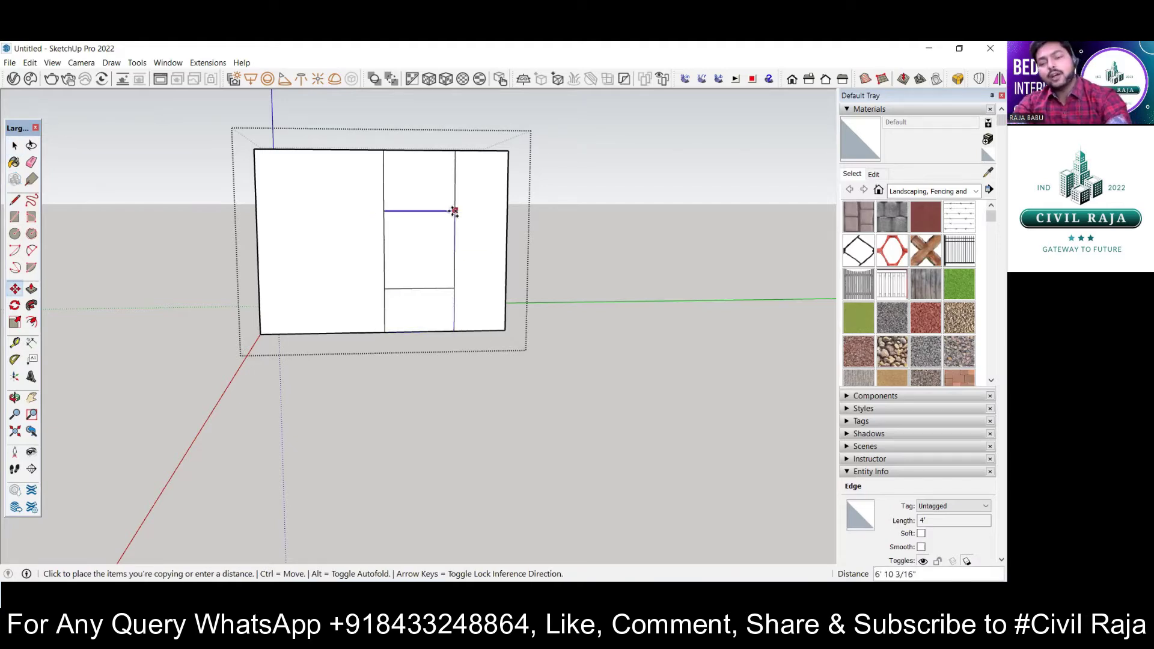
pyautogui.write('7')
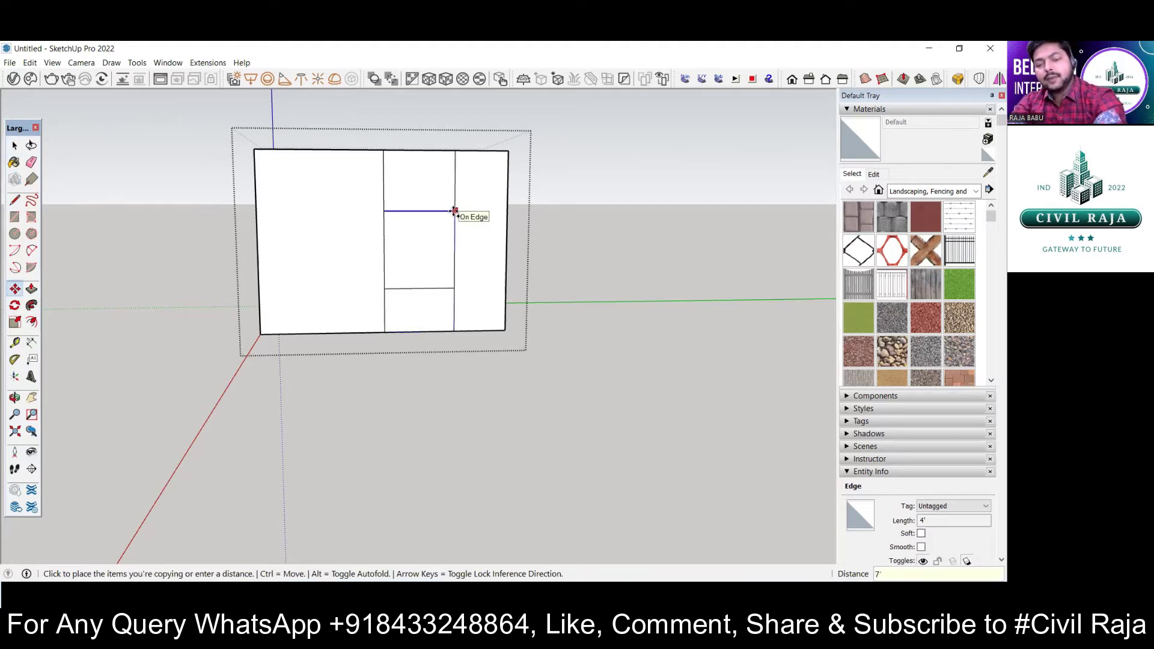
pyautogui.press('Return')
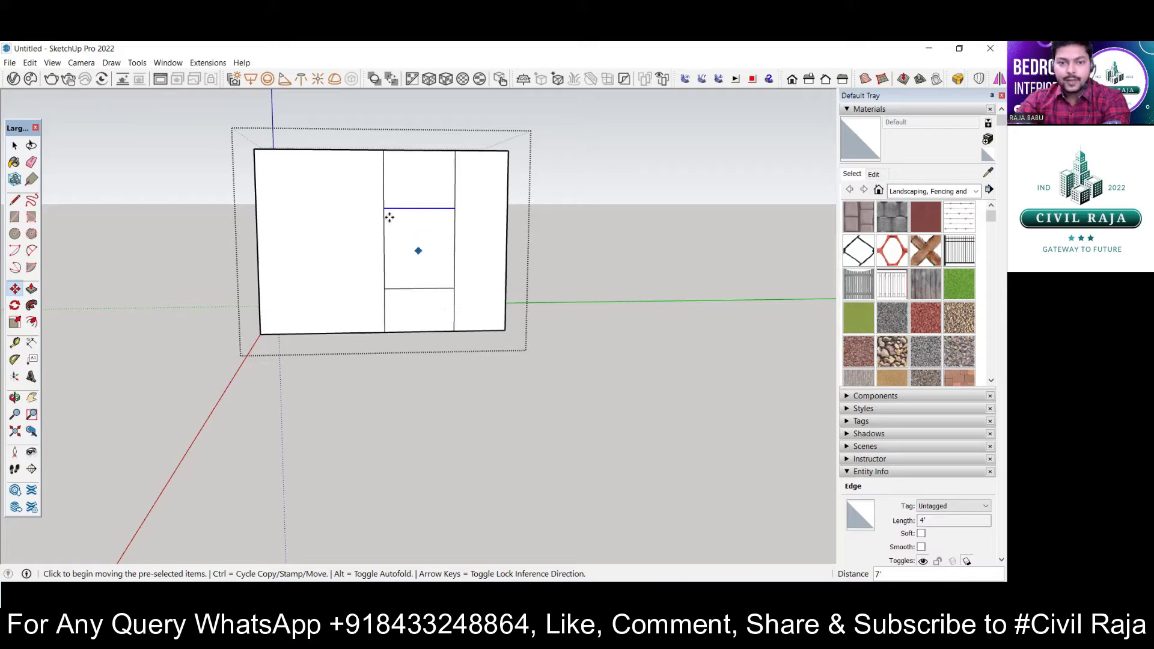
# Erase the vertical line segments above and below the window outline on the side wall.
pyautogui.press('space')
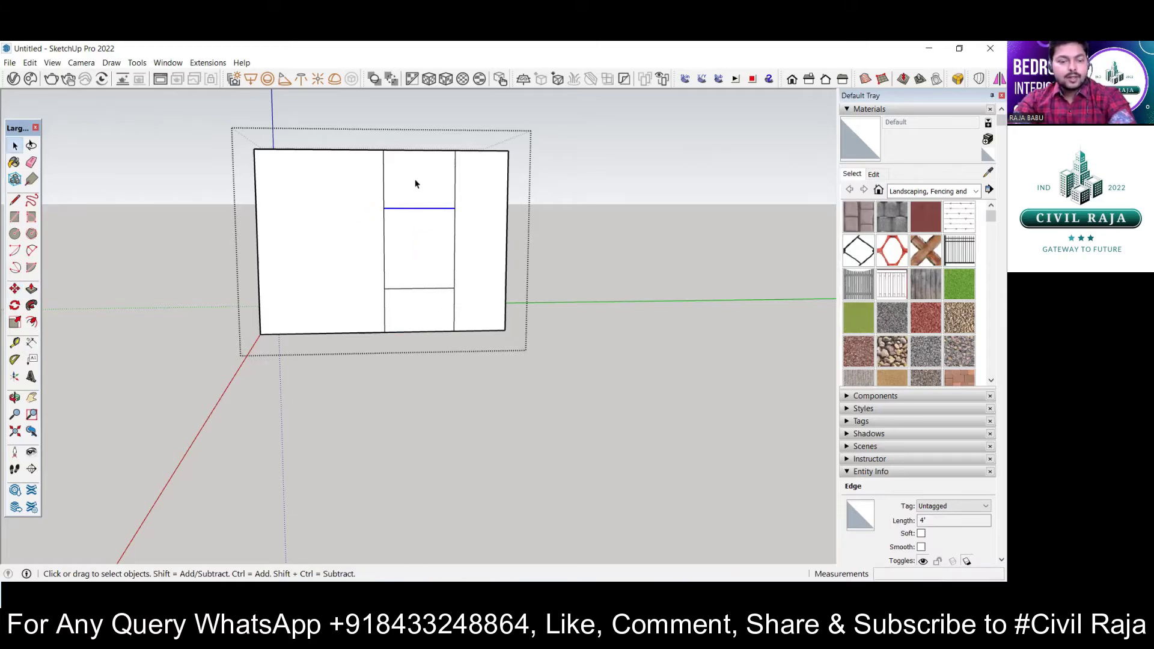
pyautogui.press('e')
pyautogui.moveTo(461, 180); pyautogui.dragTo(361, 183)
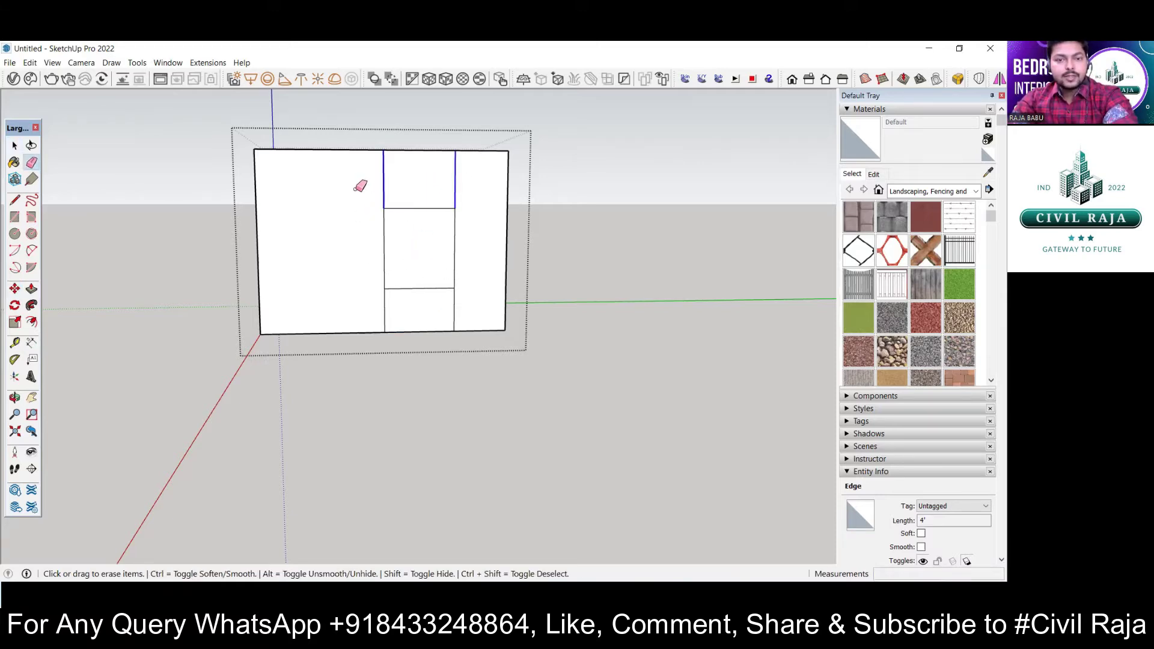
pyautogui.moveTo(366, 312); pyautogui.dragTo(464, 301)
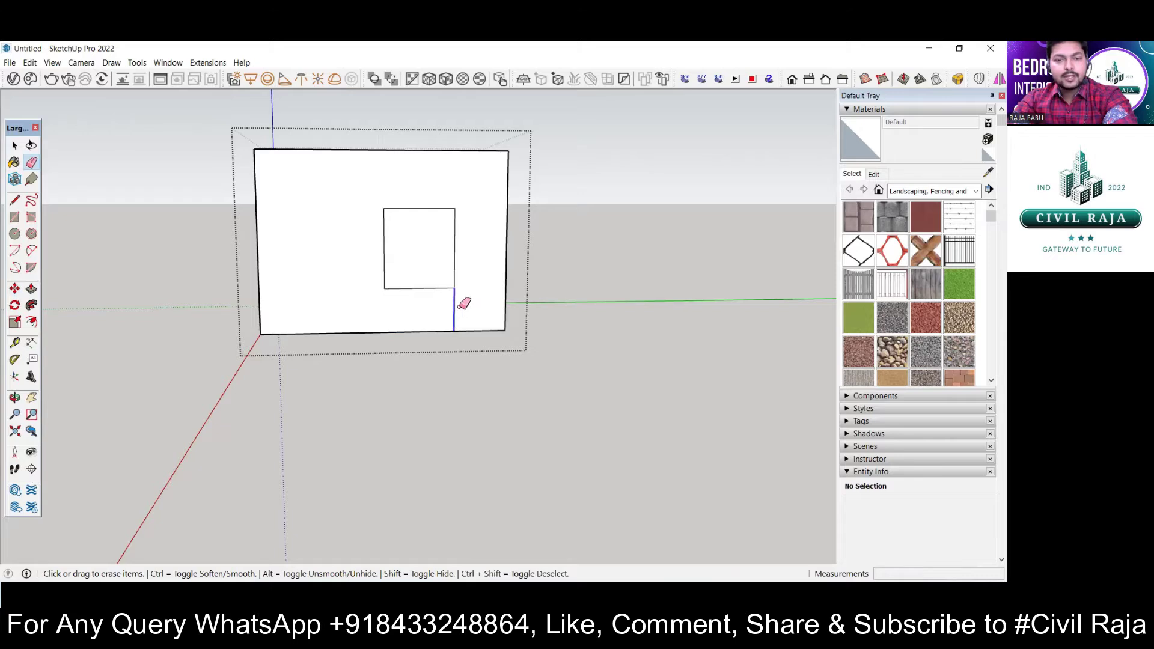
# Push the window face back through the full thickness of the side wall to cut the window opening.
pyautogui.scroll(-2, 374, 278)
pyautogui.moveTo(373, 278)
pyautogui.mouseDown(button='middle')
pyautogui.moveTo(335, 309)
pyautogui.moveTo(313, 307)
pyautogui.mouseUp(button='middle')
pyautogui.scroll(2, 337, 309)
pyautogui.press('space')
pyautogui.click(339, 323)
pyautogui.press('p')
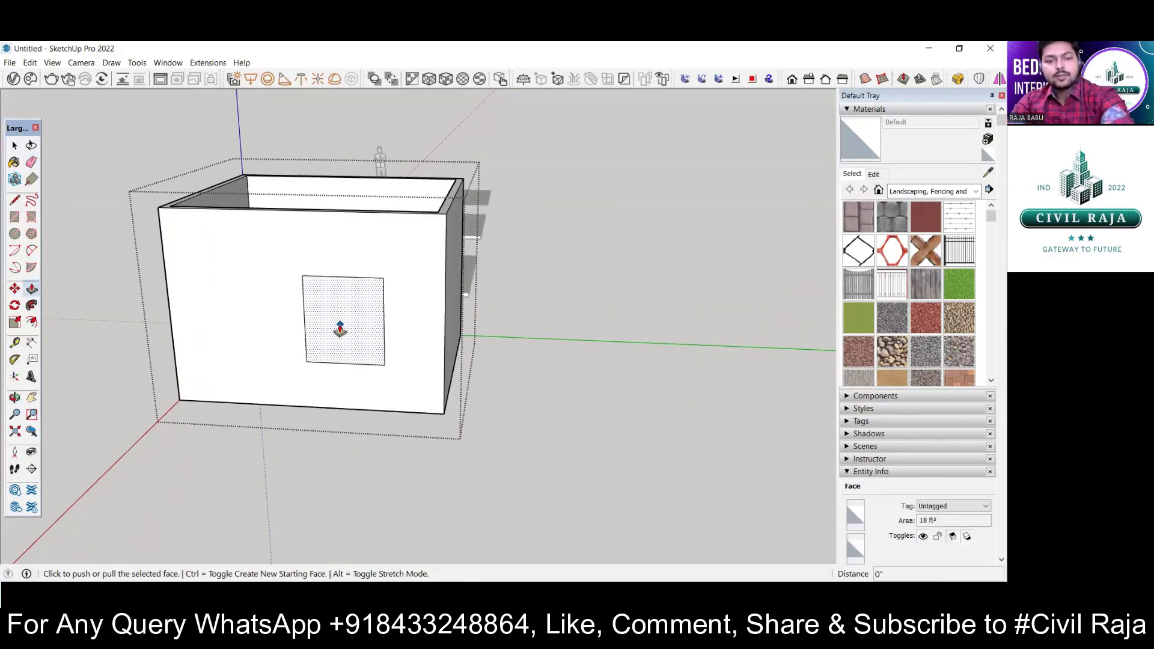
pyautogui.click(339, 325)
pyautogui.click(343, 310)
pyautogui.moveTo(206, 361); pyautogui.dragTo(357, 317, button='middle')
pyautogui.scroll(-3, 357, 317)
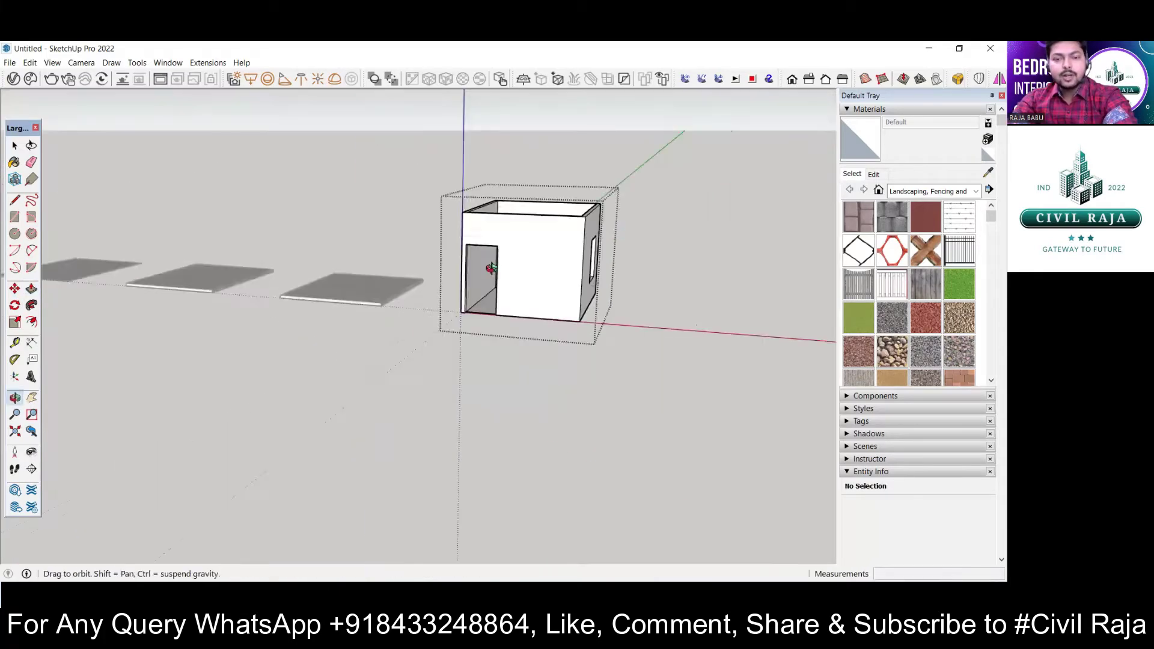